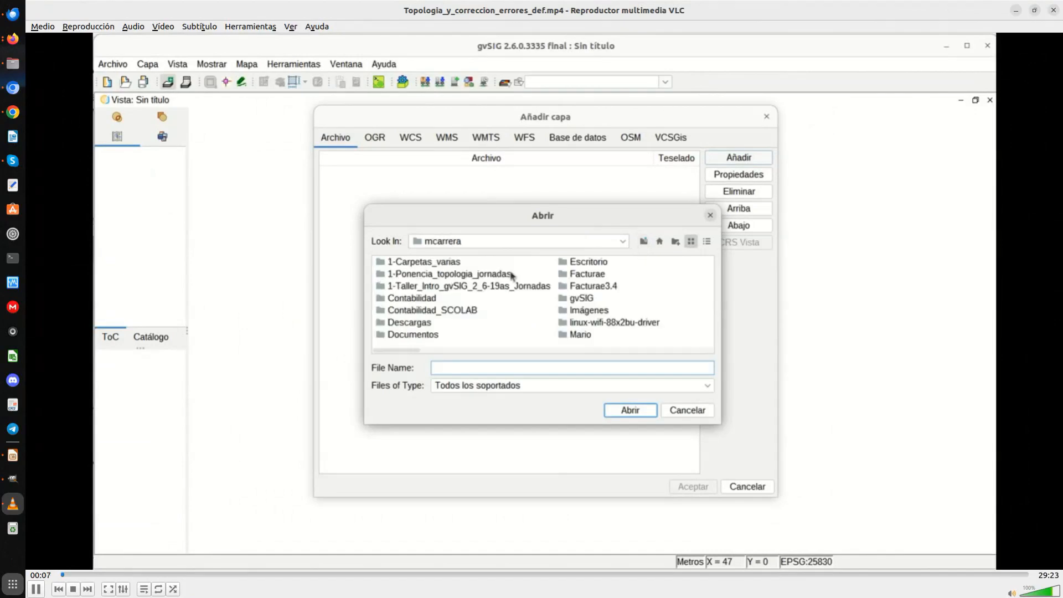
# - Play the tutorial, pausing to examine the topology plan's tolerance, its Barrios_Albacete_25830 dataset and the choice of the No debe superponerse rule
pyautogui.click(437, 273)
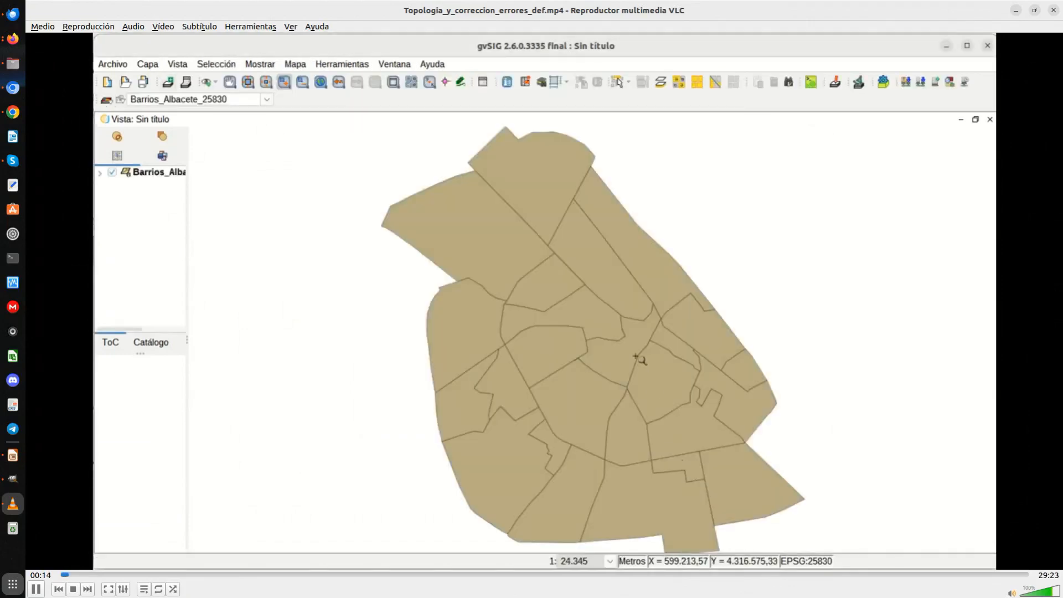
pyautogui.press('space')
pyautogui.press('space')
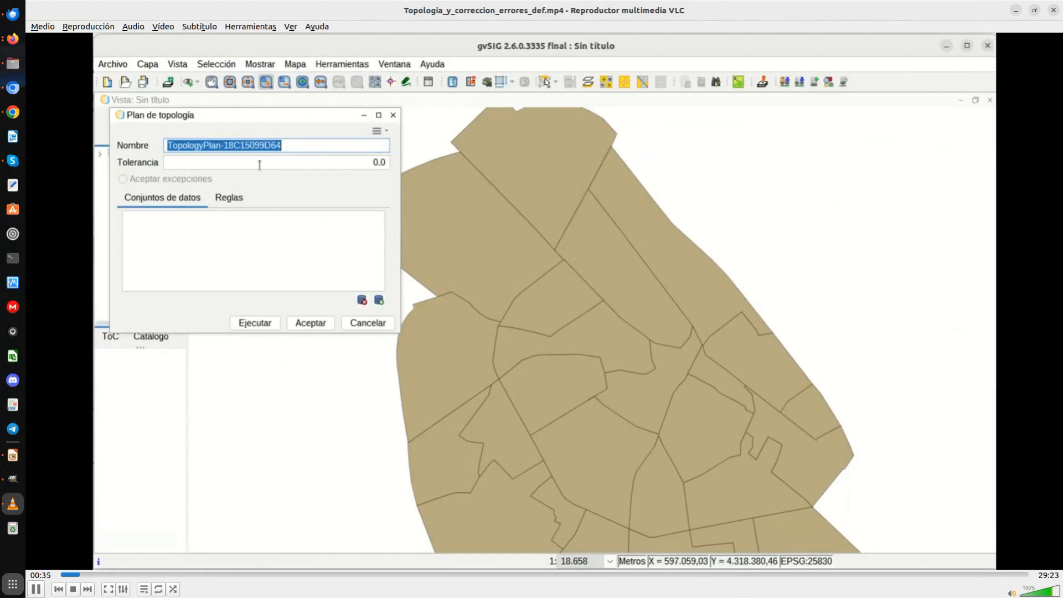
pyautogui.press('space')
pyautogui.press('space')
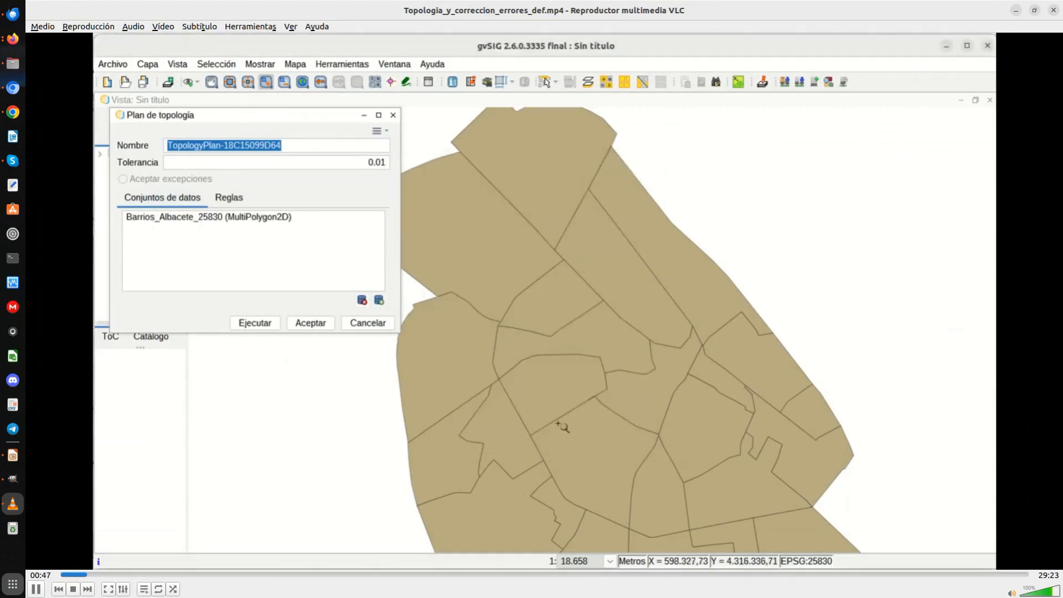
pyautogui.press('space')
pyautogui.press('space')
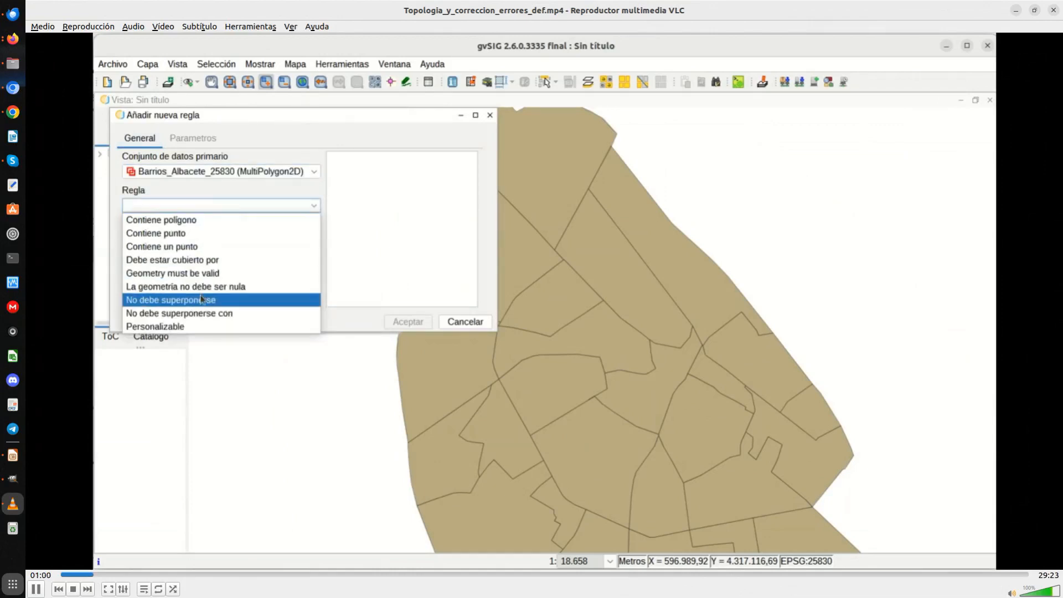
pyautogui.press('space')
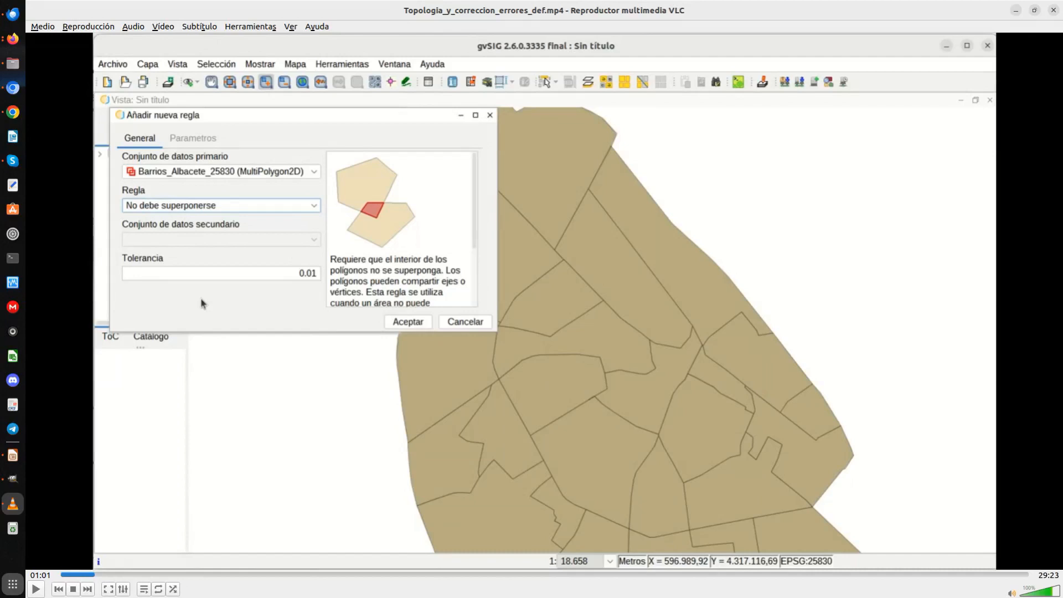
pyautogui.press('space')
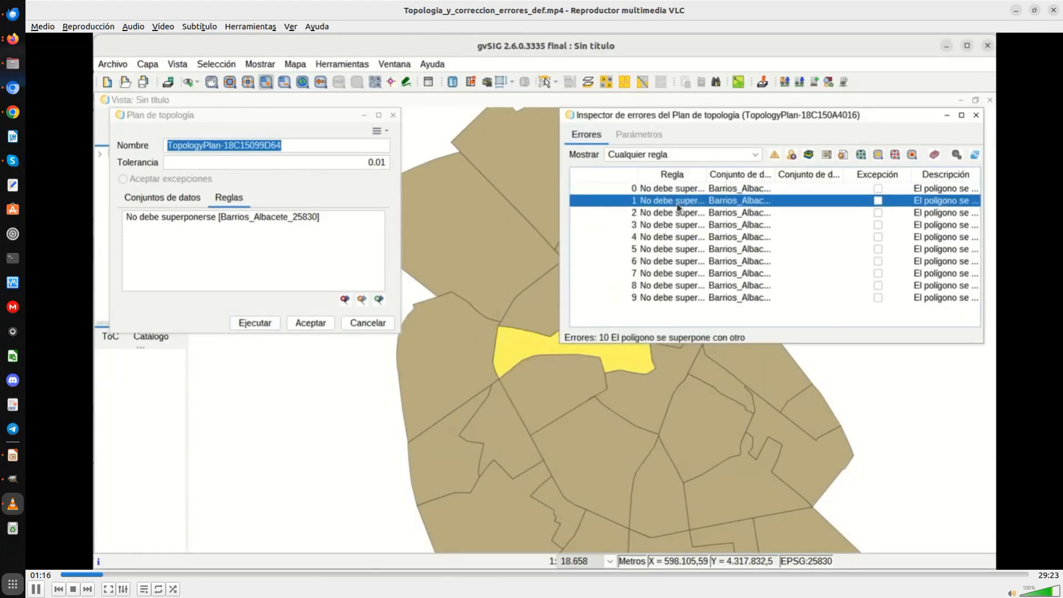
# - Play on with pauses to examine the overlap errors listed in the error inspector and its rule filter
pyautogui.press('space')
pyautogui.press('space')
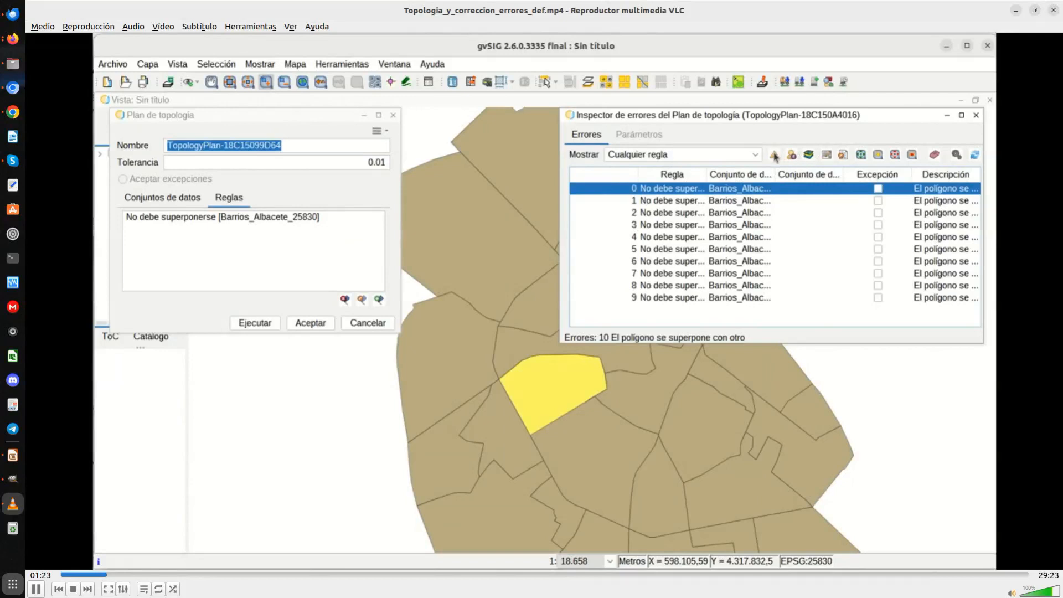
pyautogui.press('space')
pyautogui.press('space')
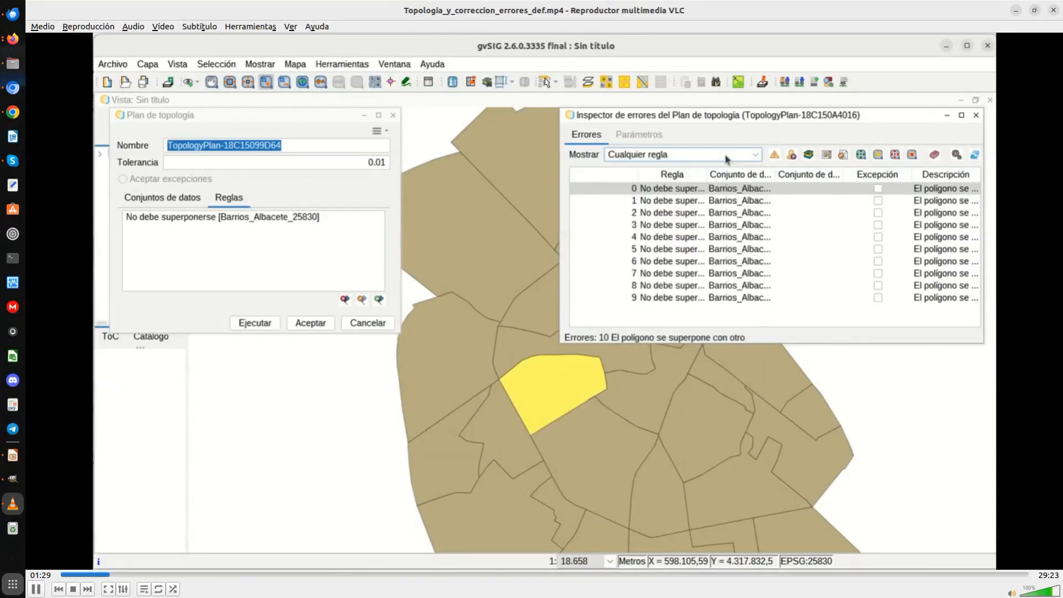
pyautogui.press('space')
pyautogui.press('space')
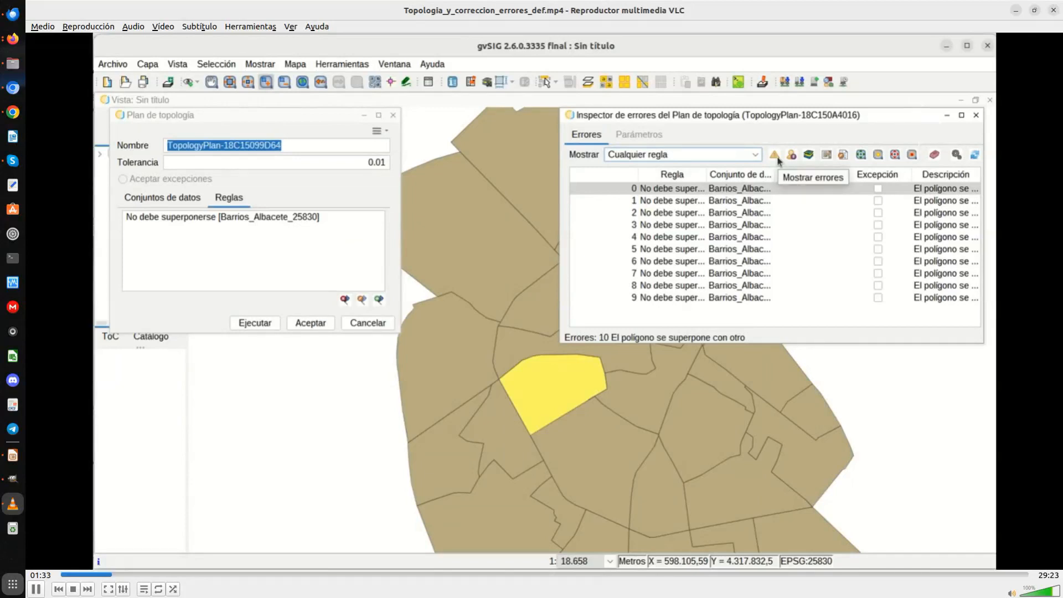
# - Continue the tutorial in short stretches, pausing on the inspector's options for showing errors, exceptions, the visible area only, and zooming
pyautogui.press('space')
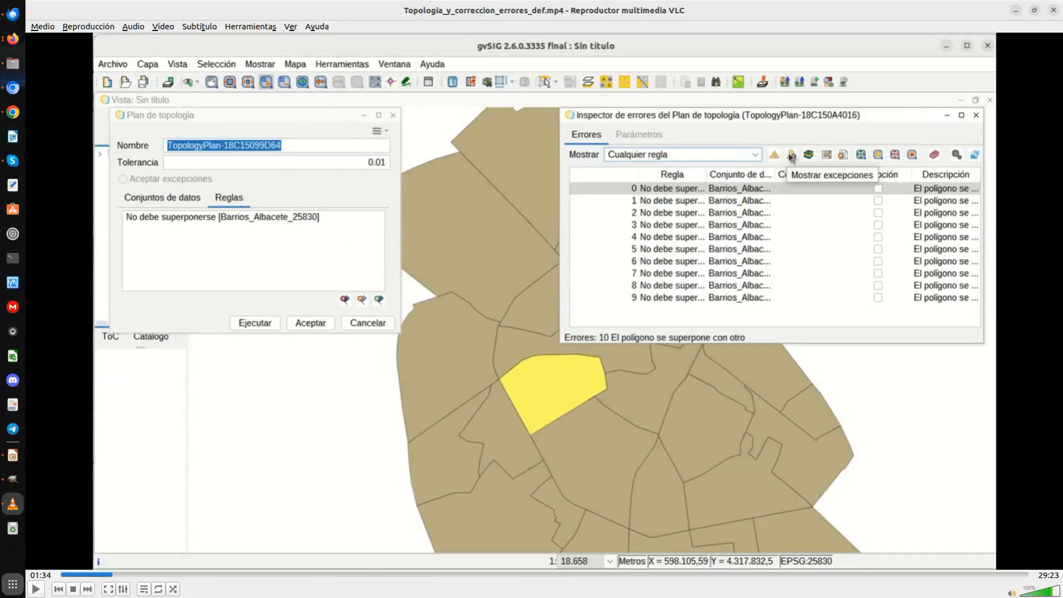
pyautogui.press('space')
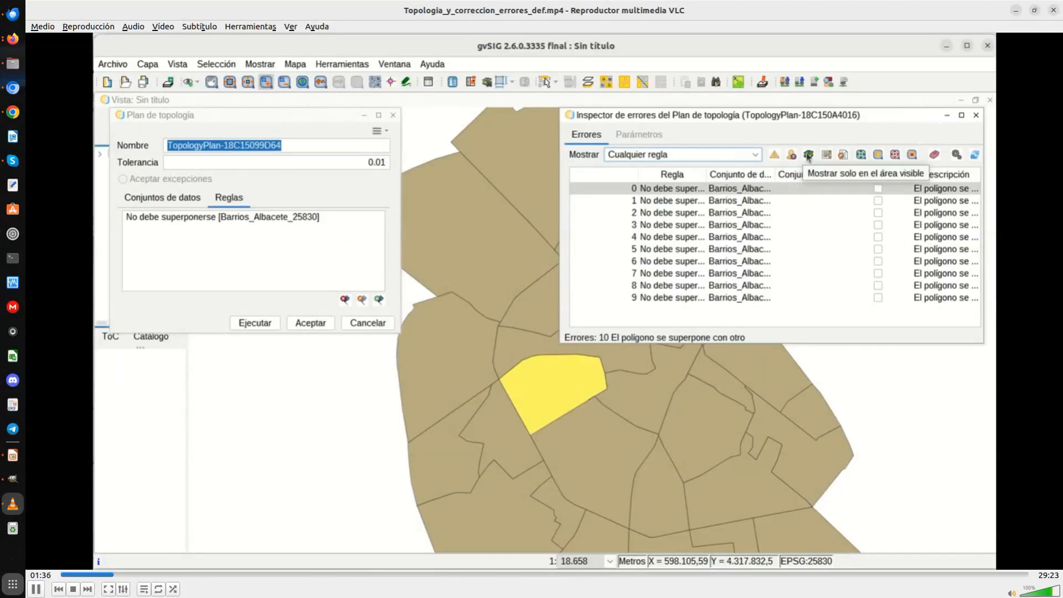
pyautogui.press('space')
pyautogui.press('space')
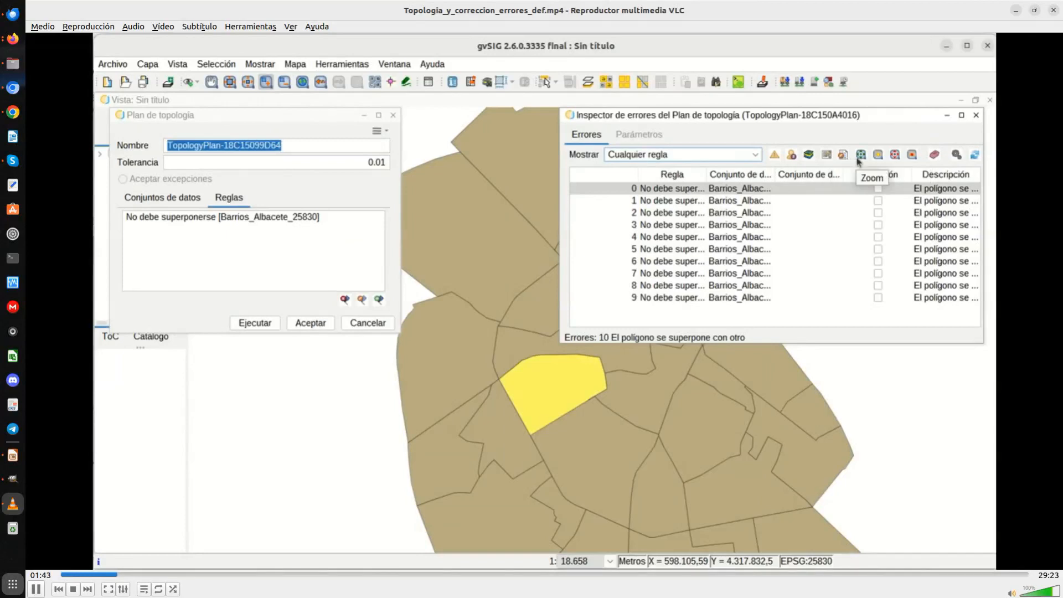
pyautogui.press('space')
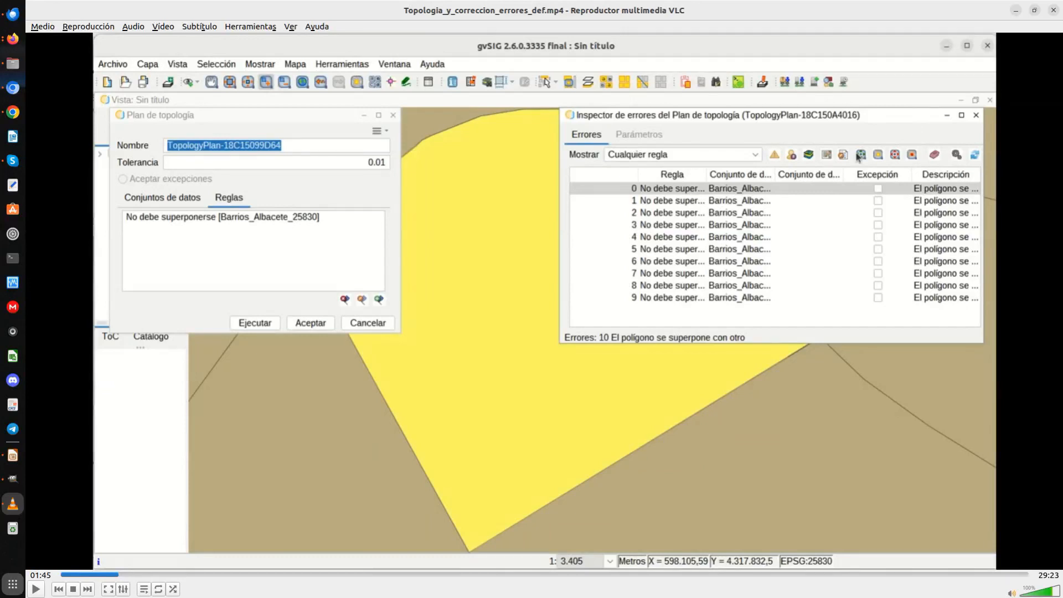
pyautogui.press('space')
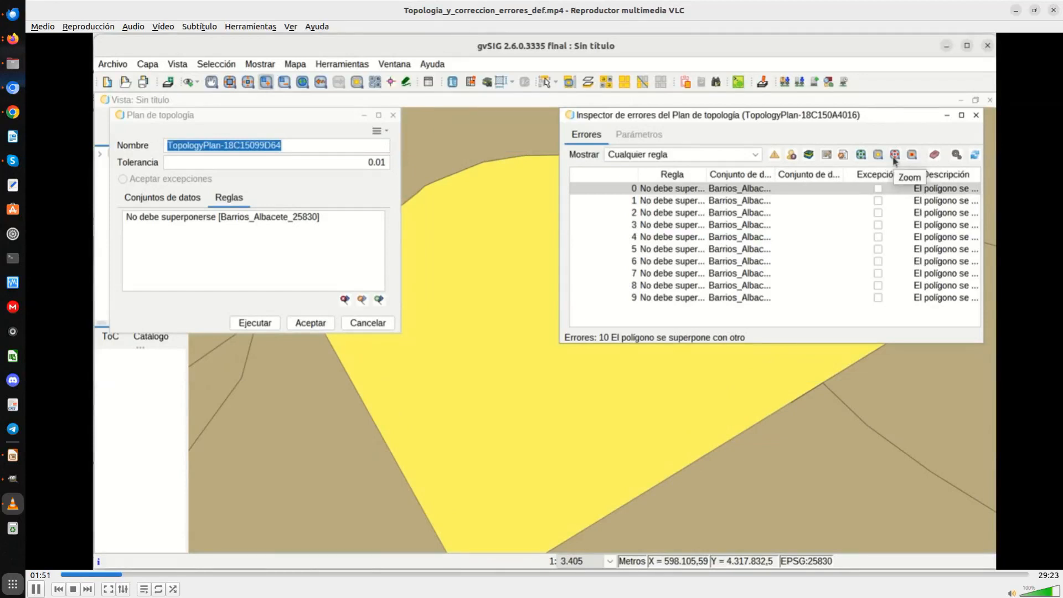
pyautogui.press('space')
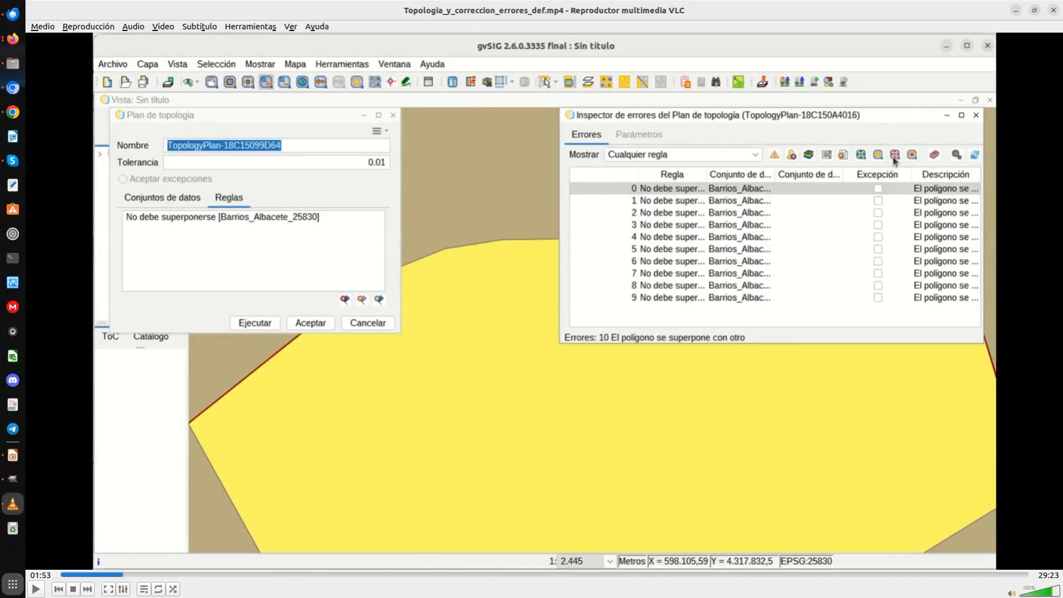
# - Play on past the zoomed overlap, pausing at the topology plan window and at the new Shape layer wizard
pyautogui.press('space')
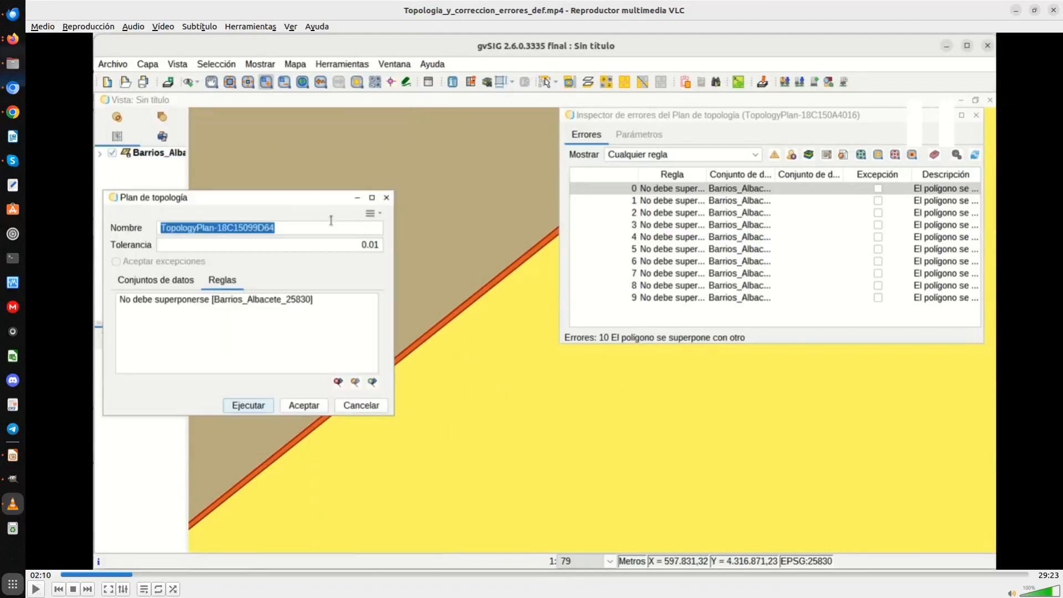
pyautogui.press('space')
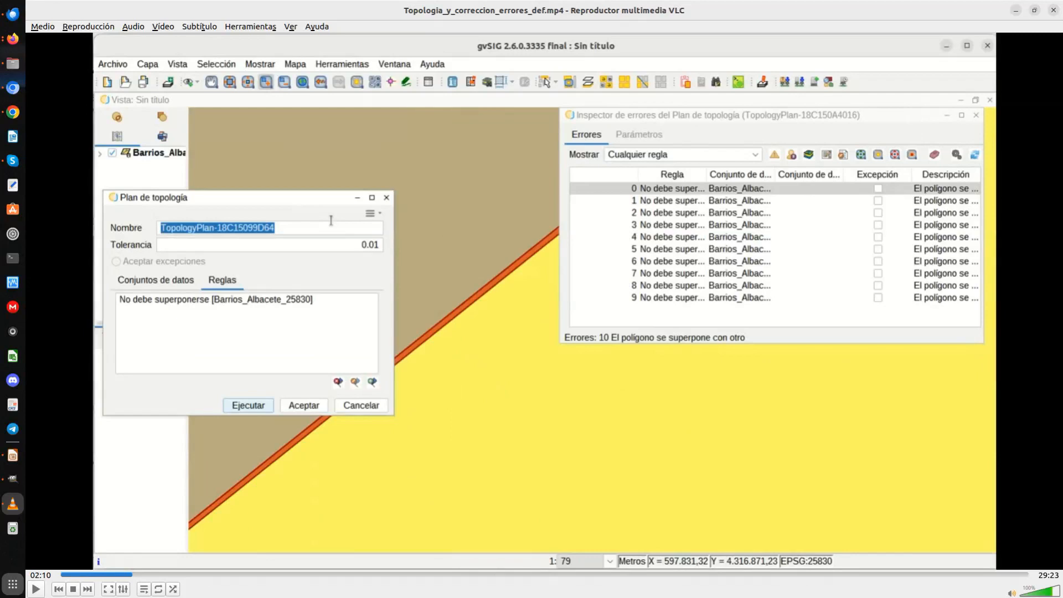
pyautogui.press('space')
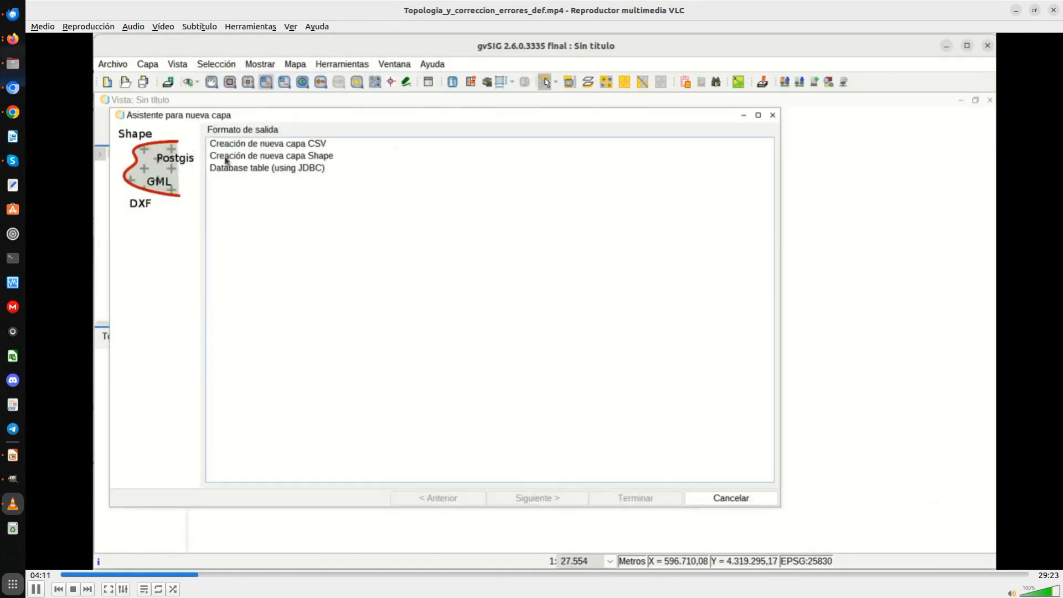
pyautogui.press('space')
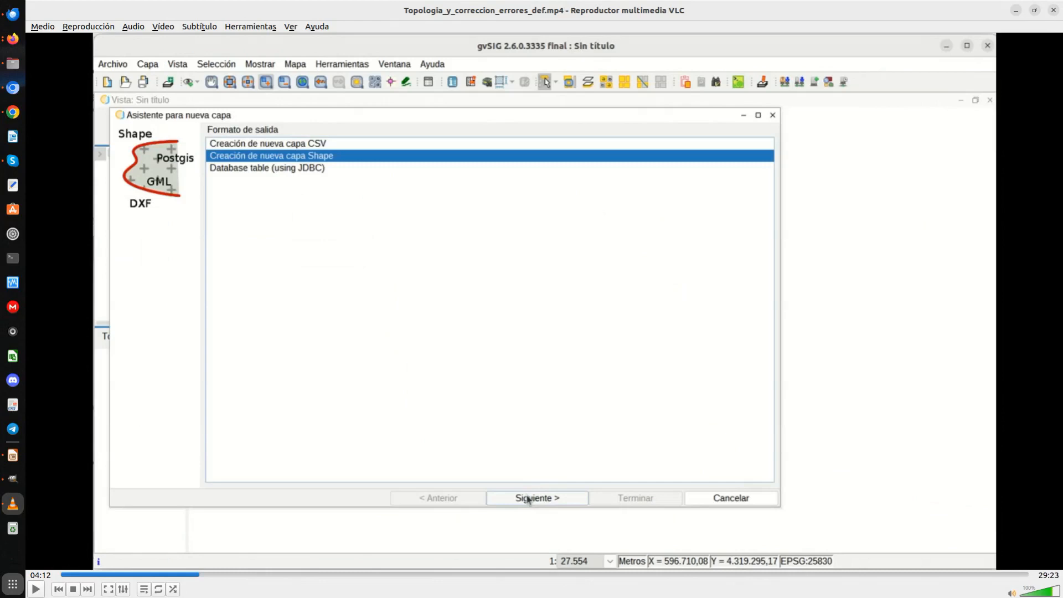
pyautogui.press('space')
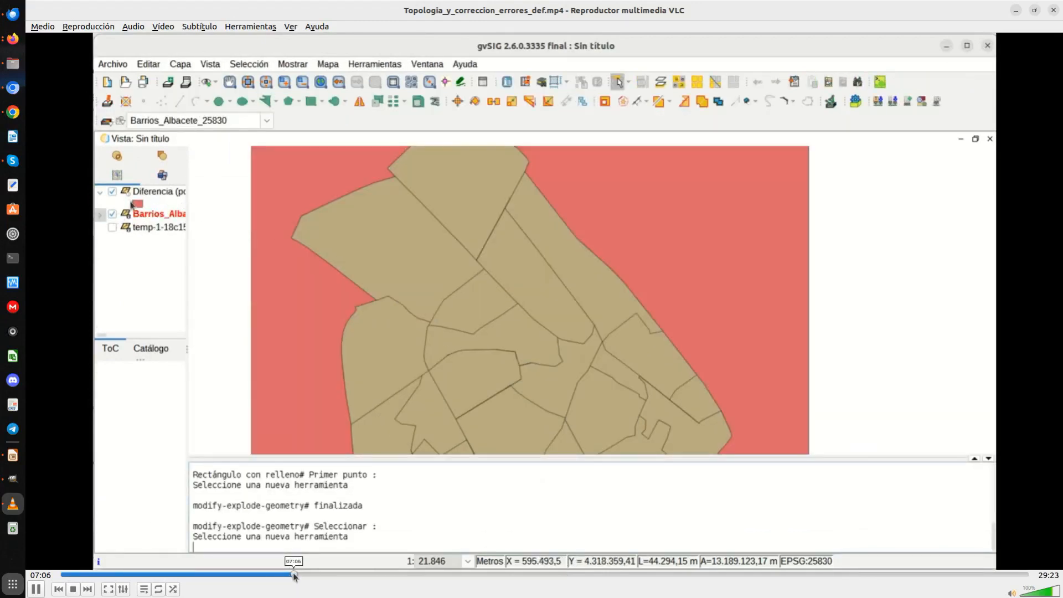
# - Skip ahead through the vertex-editing demonstration to about 07:54 and raise the playback volume to 110%
pyautogui.click(299, 574)
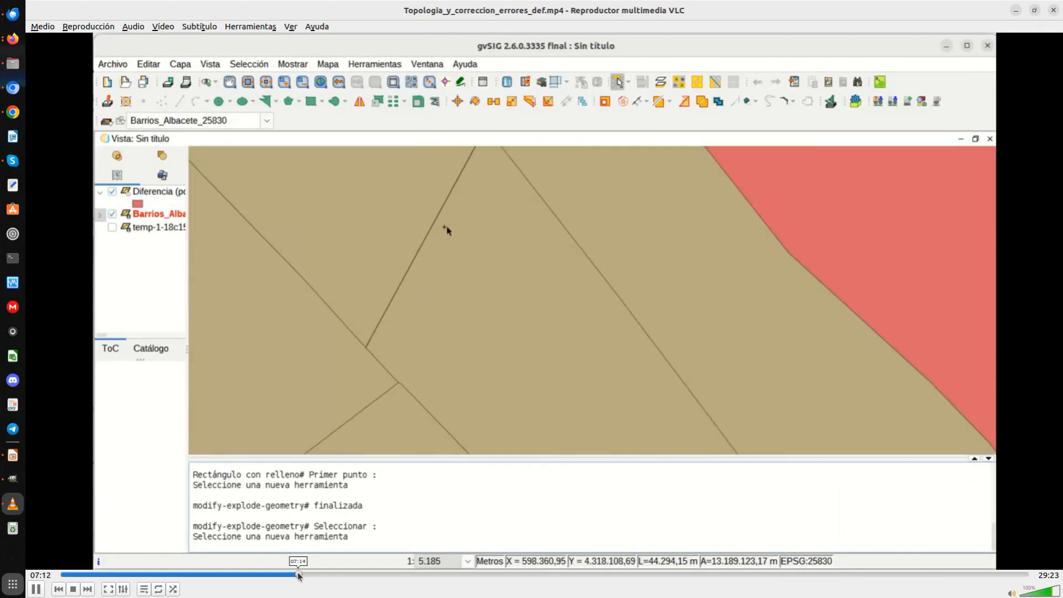
pyautogui.click(303, 574)
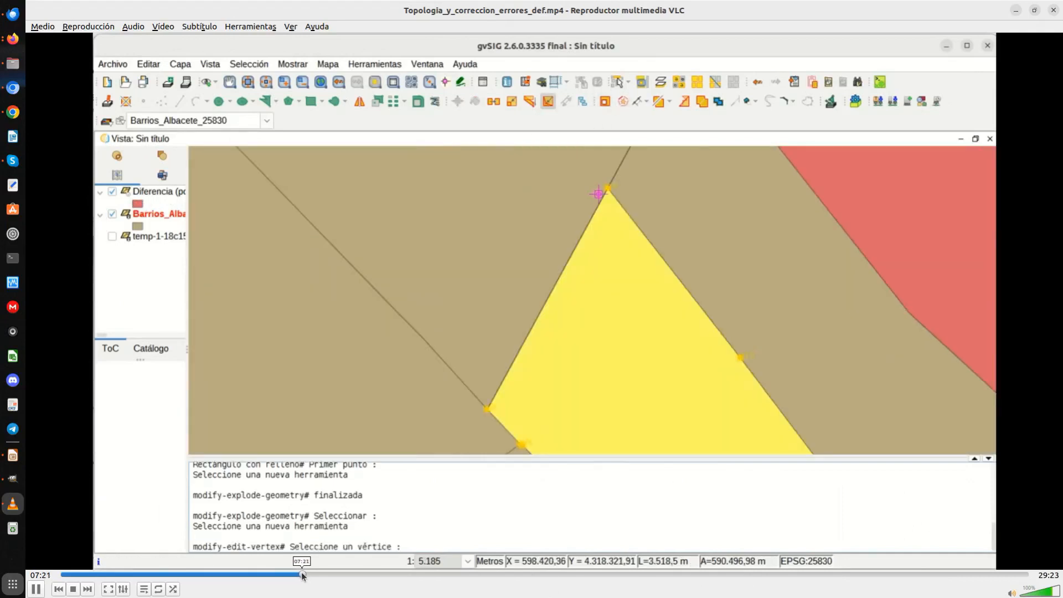
pyautogui.click(304, 576)
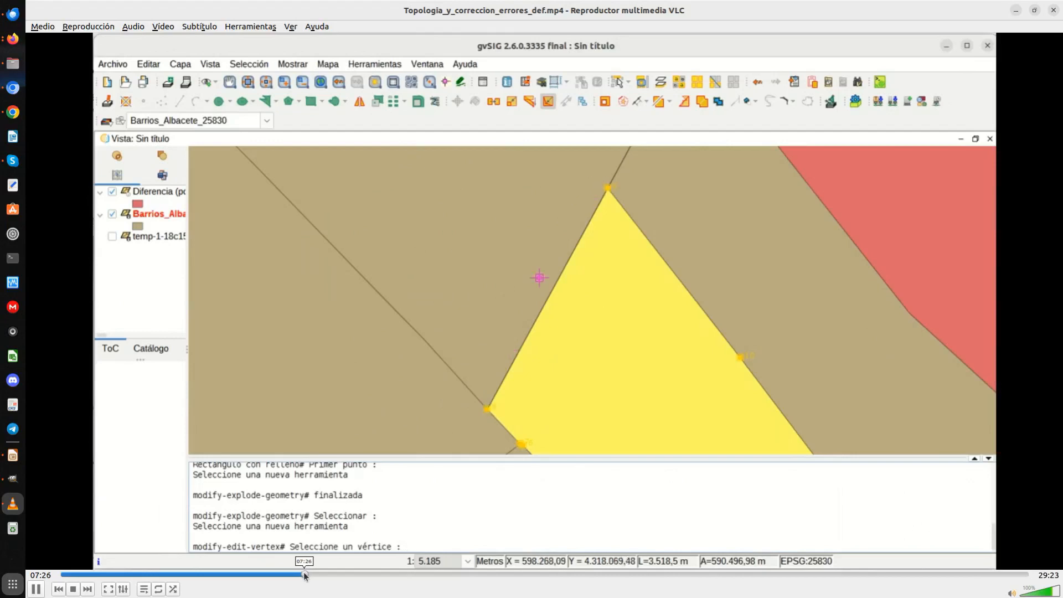
pyautogui.click(307, 575)
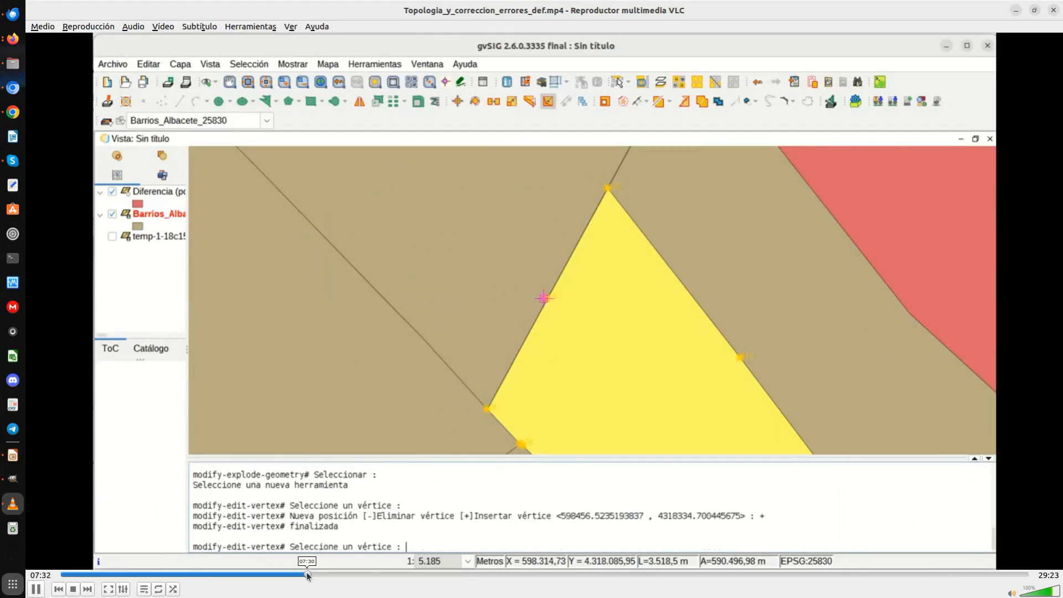
pyautogui.click(311, 575)
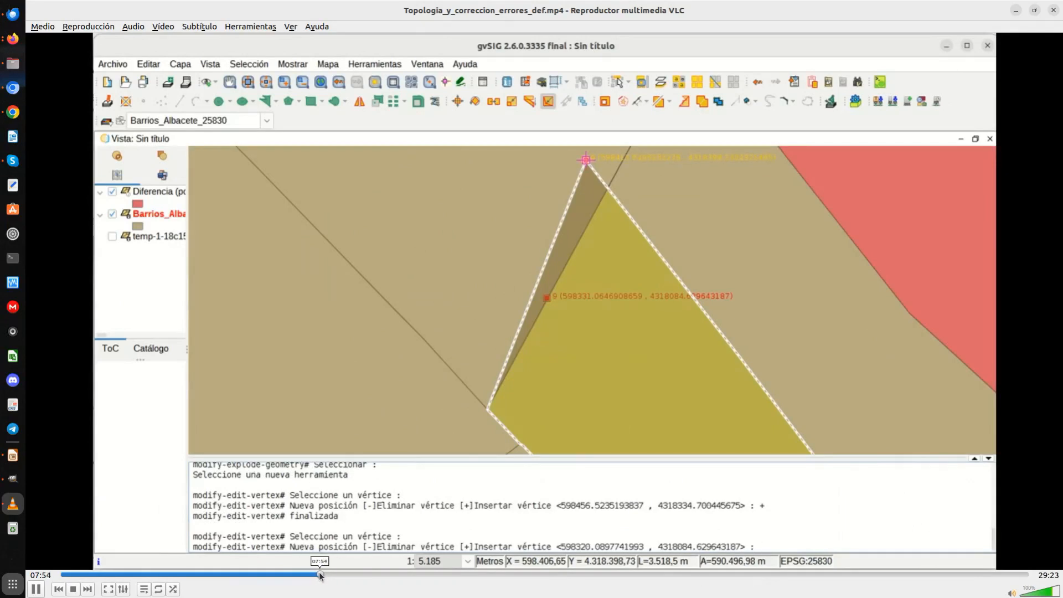
pyautogui.scroll(2, 402, 236)
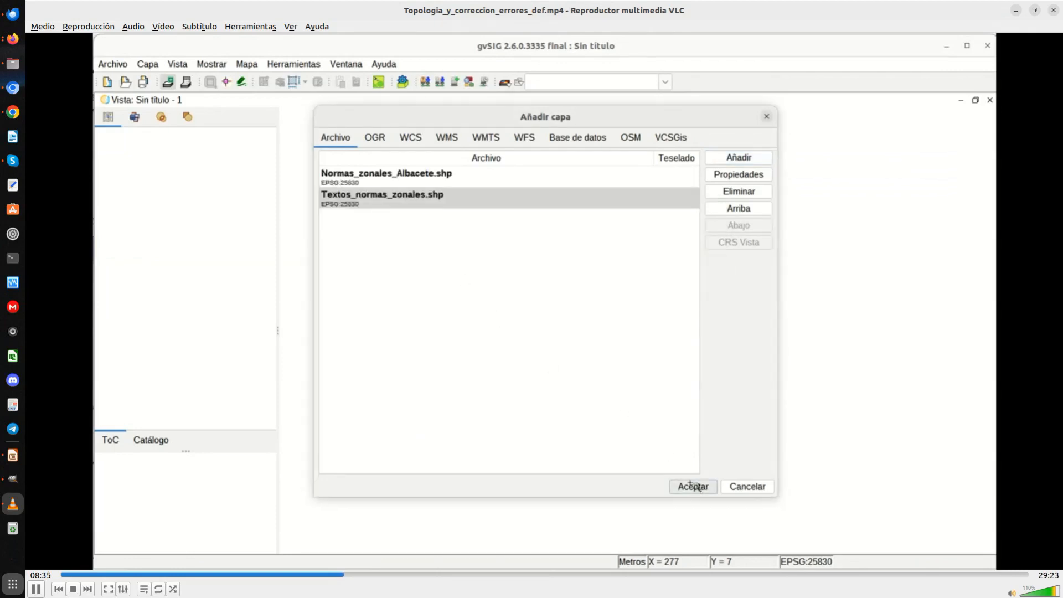
# - Play on, pausing at the loaded Normas_zonales_Albacete and Textos_normas_zonales layers and at the marker symbol size setting
pyautogui.press('space')
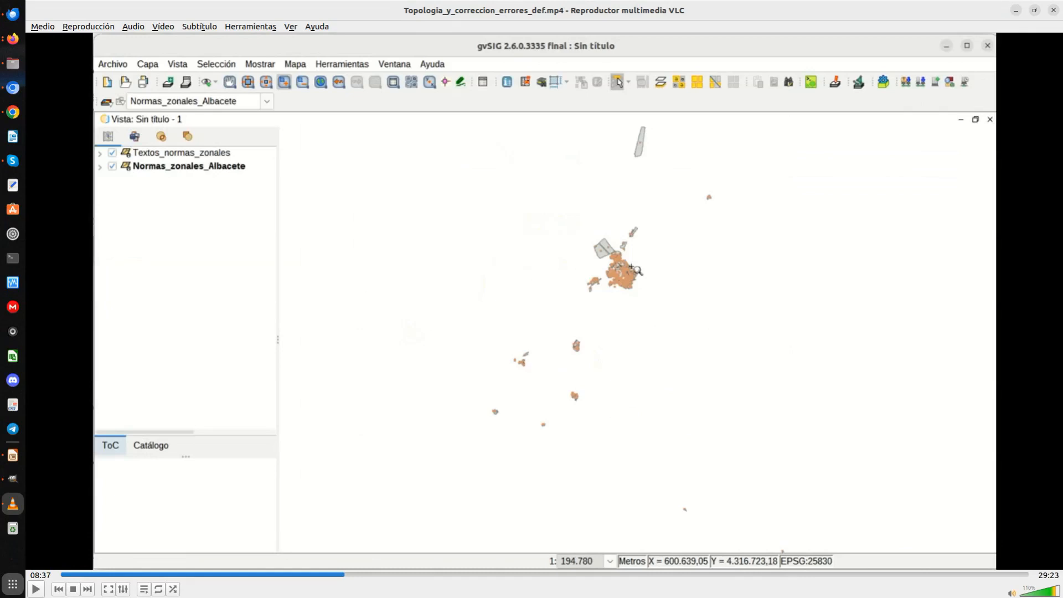
pyautogui.press('space')
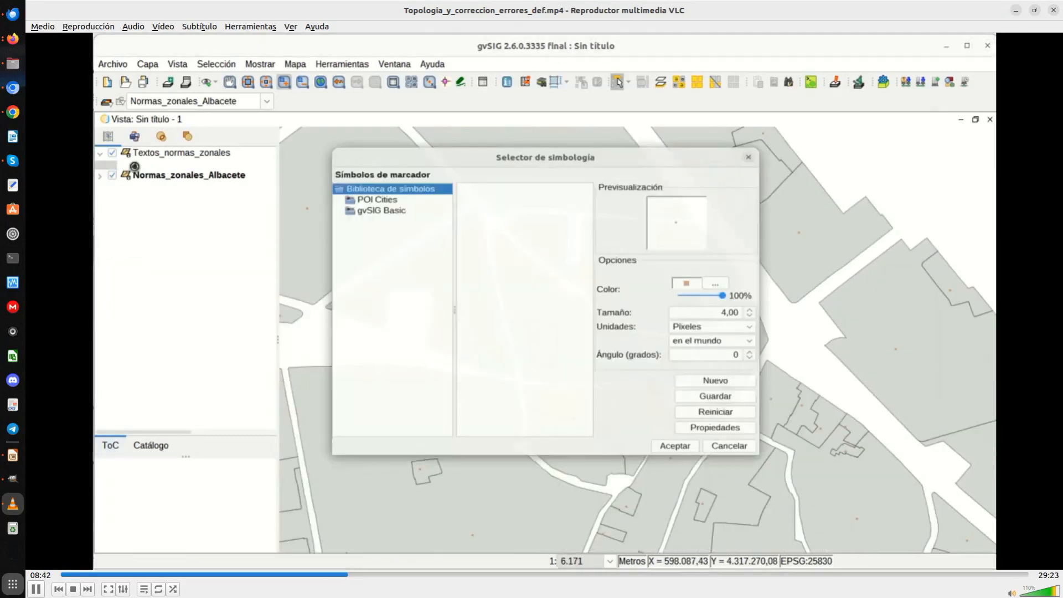
pyautogui.press('space')
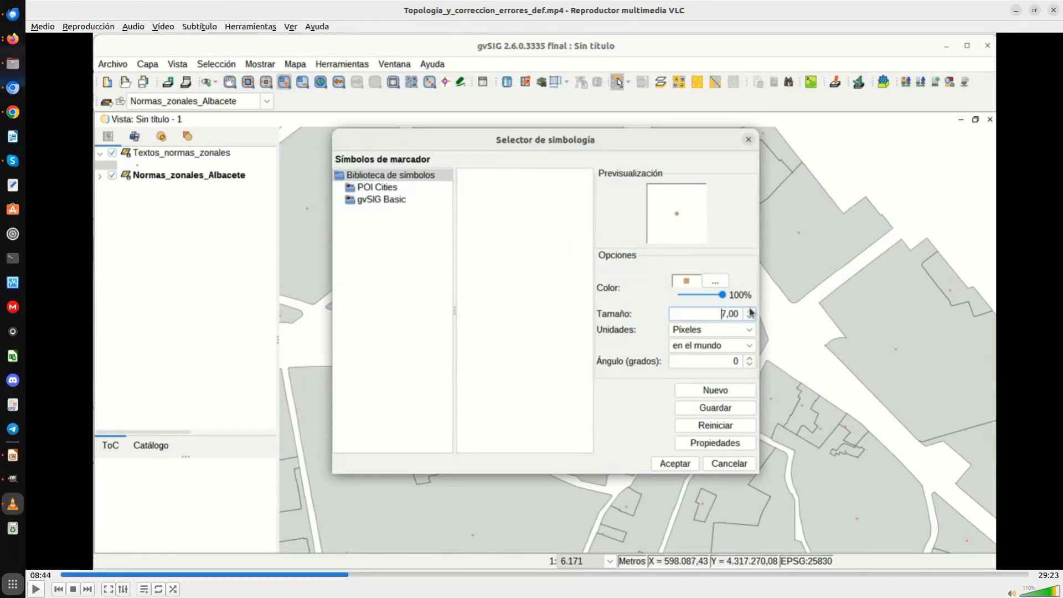
pyautogui.press('space')
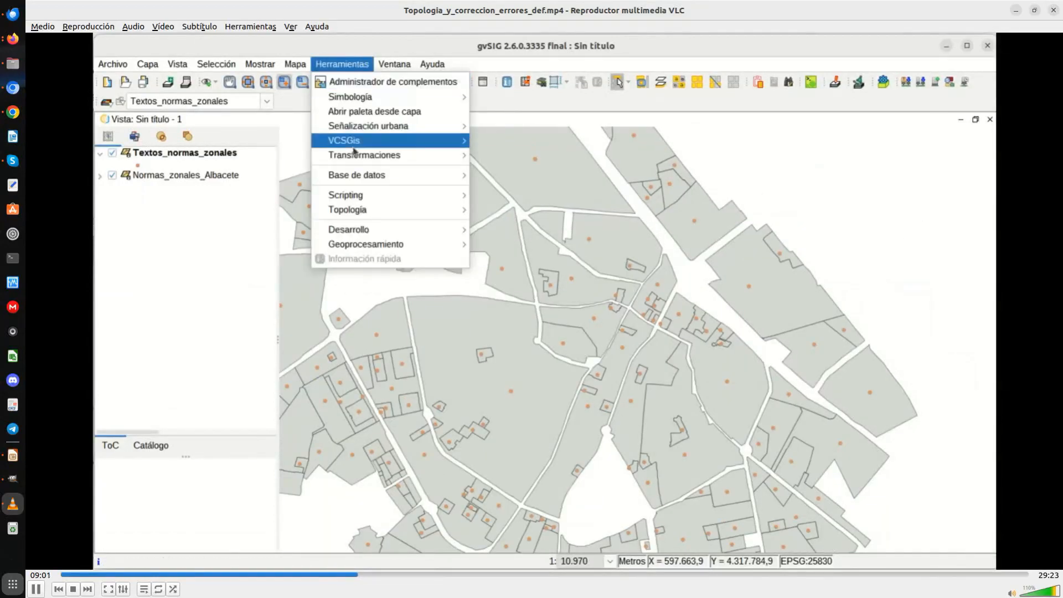
# - Play on, pausing at the creation of a topology plan and at the Contiene un punto errors on the zoning polygons
pyautogui.press('space')
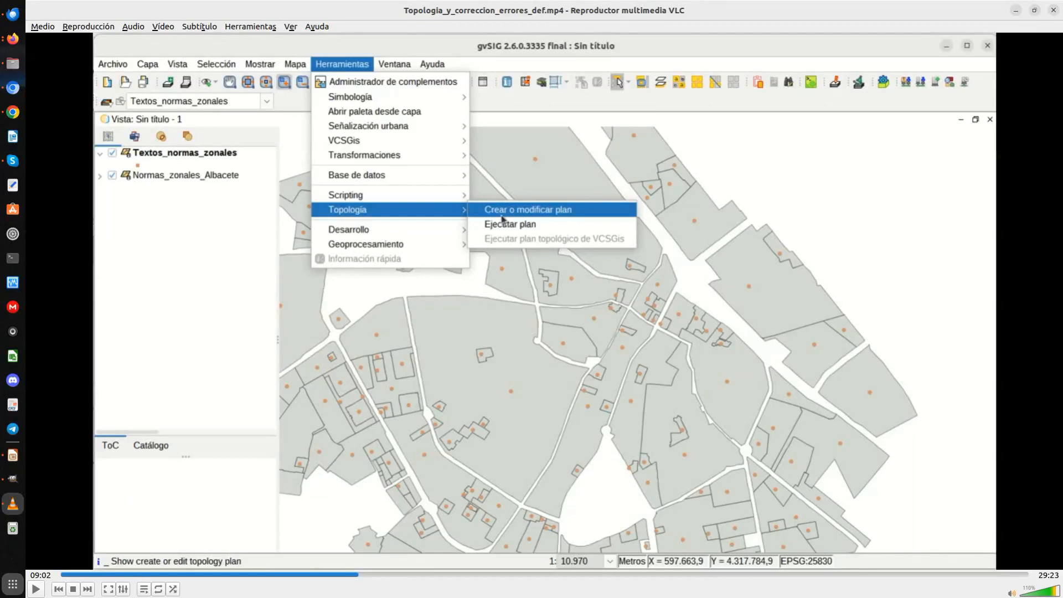
pyautogui.press('space')
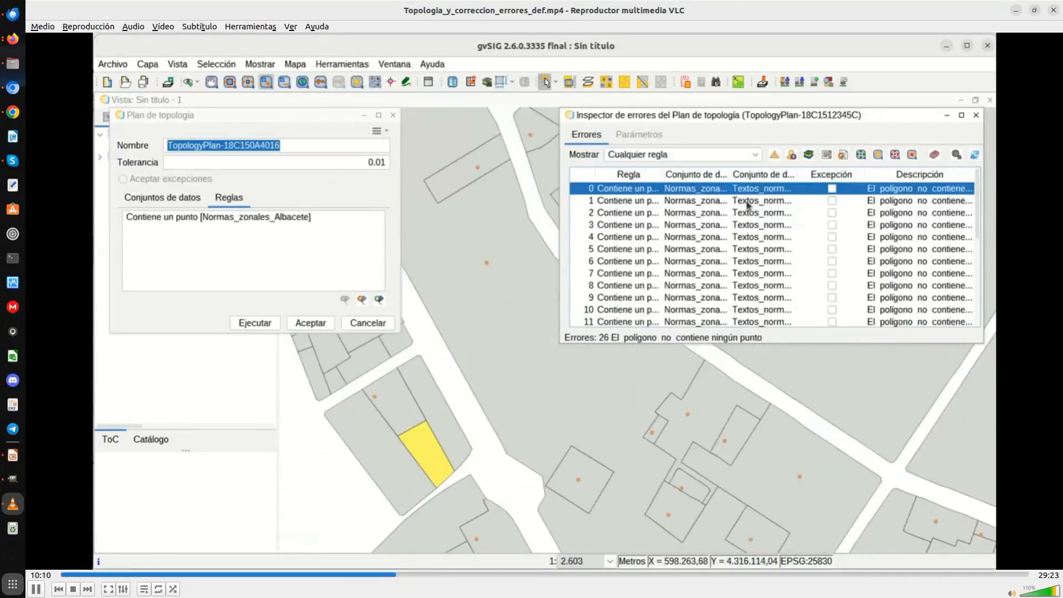
pyautogui.press('space')
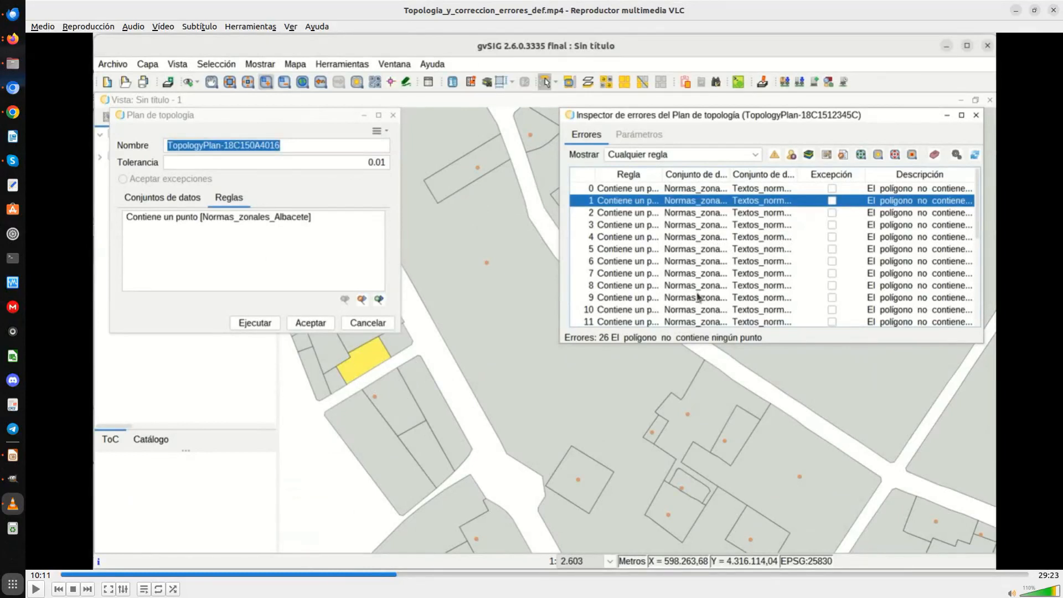
pyautogui.press('space')
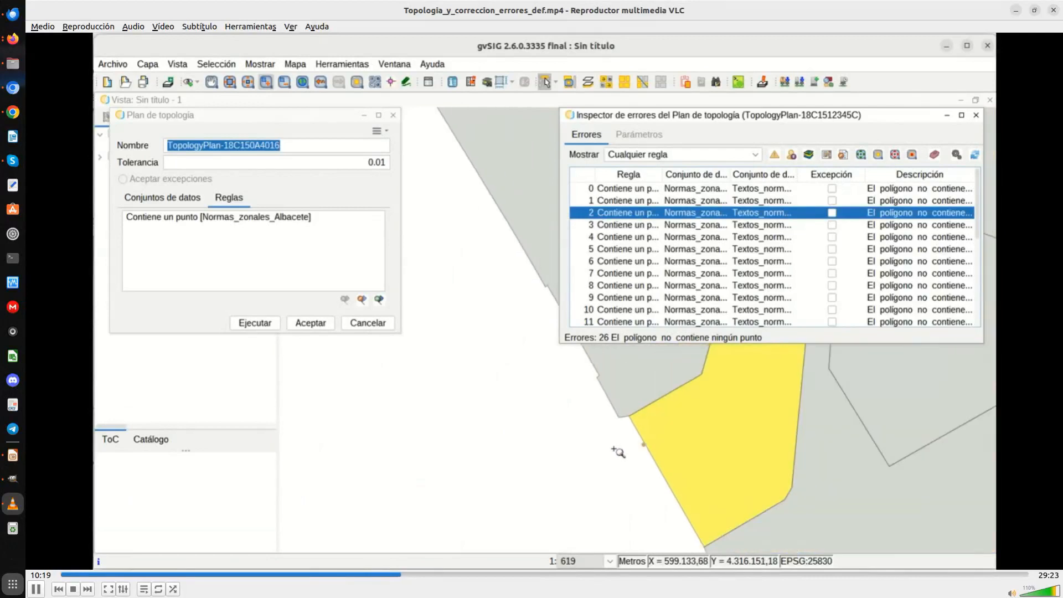
pyautogui.press('space')
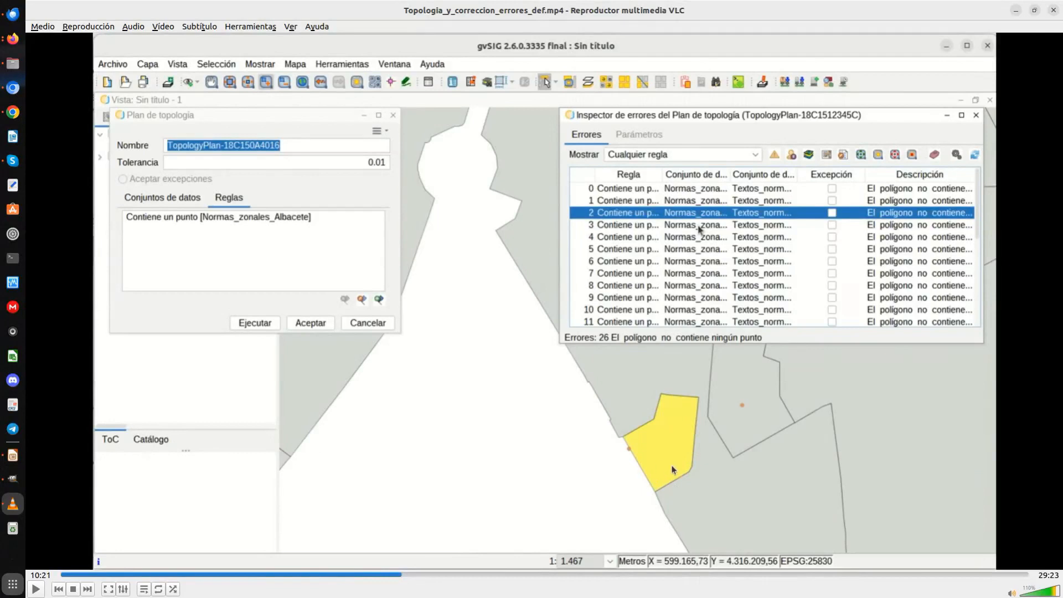
# - Play on, pausing at the geoprocessing toolbox and at the ID count option of Enlace espacial por inclusión en polígono
pyautogui.press('space')
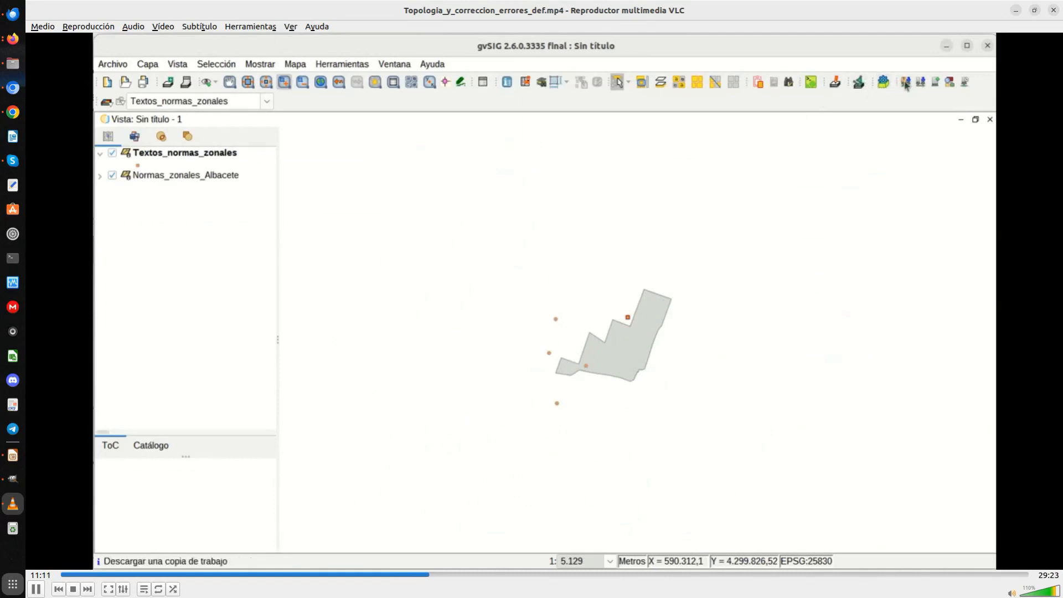
pyautogui.press('space')
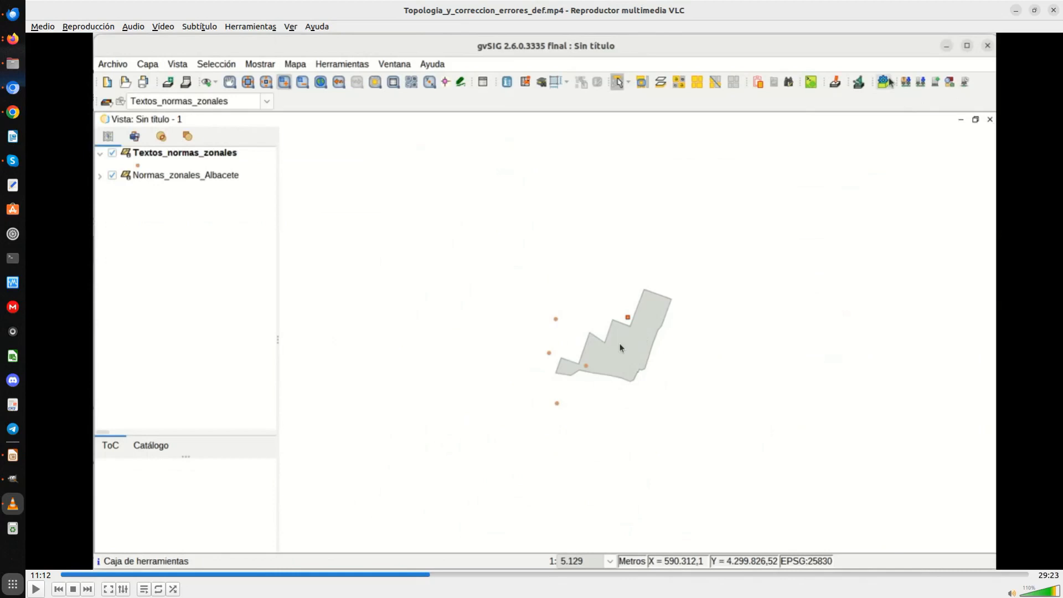
pyautogui.press('space')
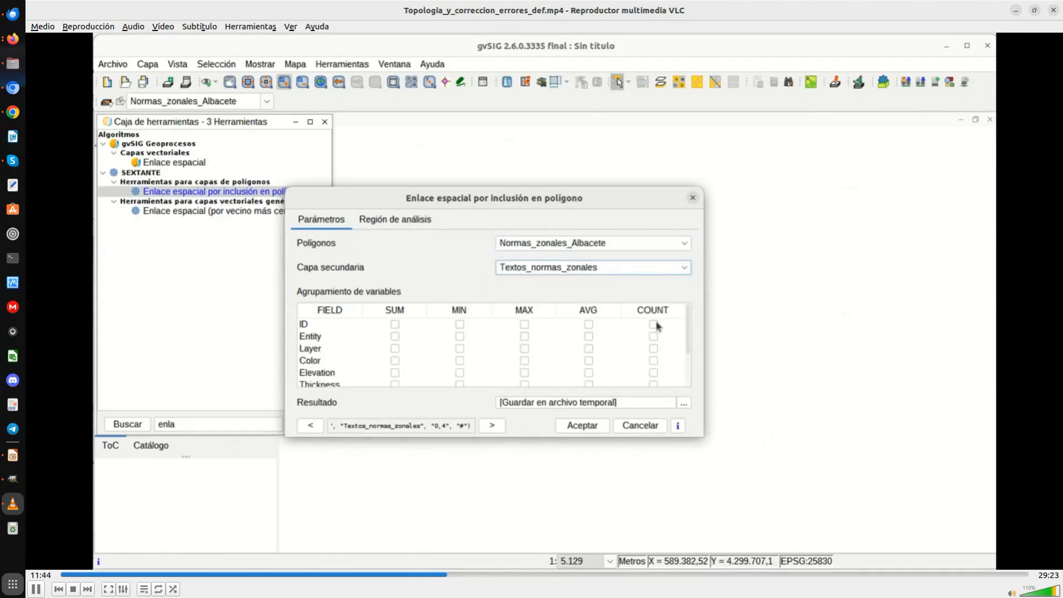
pyautogui.press('space')
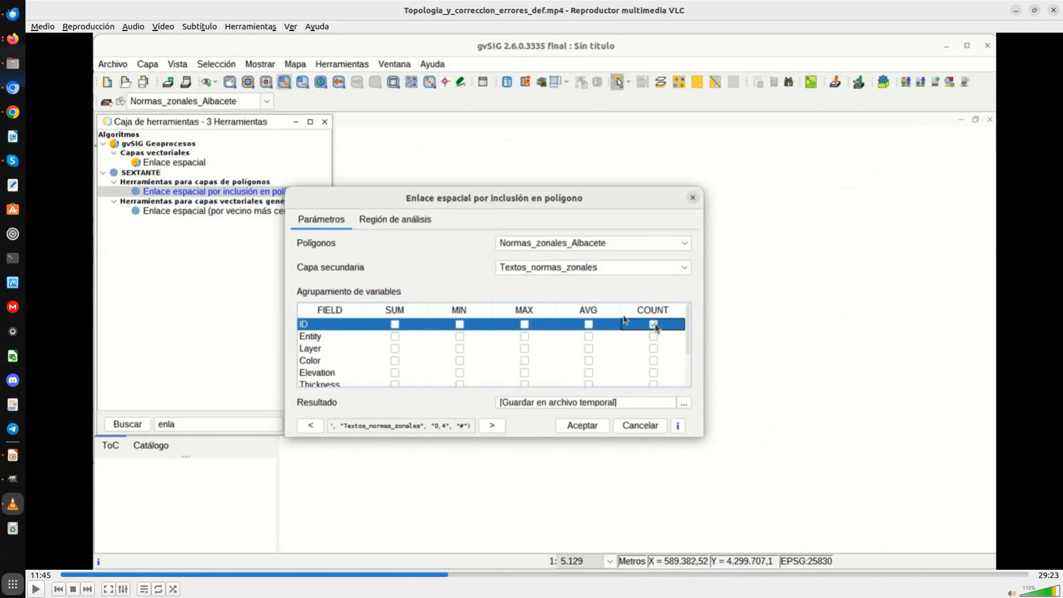
# - Play on, pausing at the loading of the capas_corruptas shapefiles and at the geometry problem report for Calificacion_Onda
pyautogui.press('space')
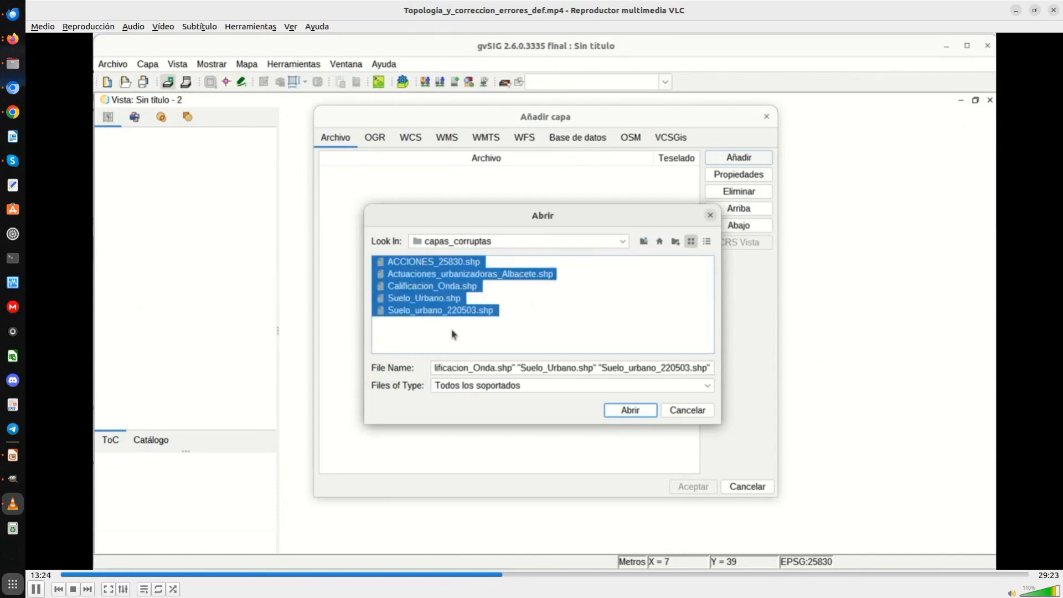
pyautogui.press('space')
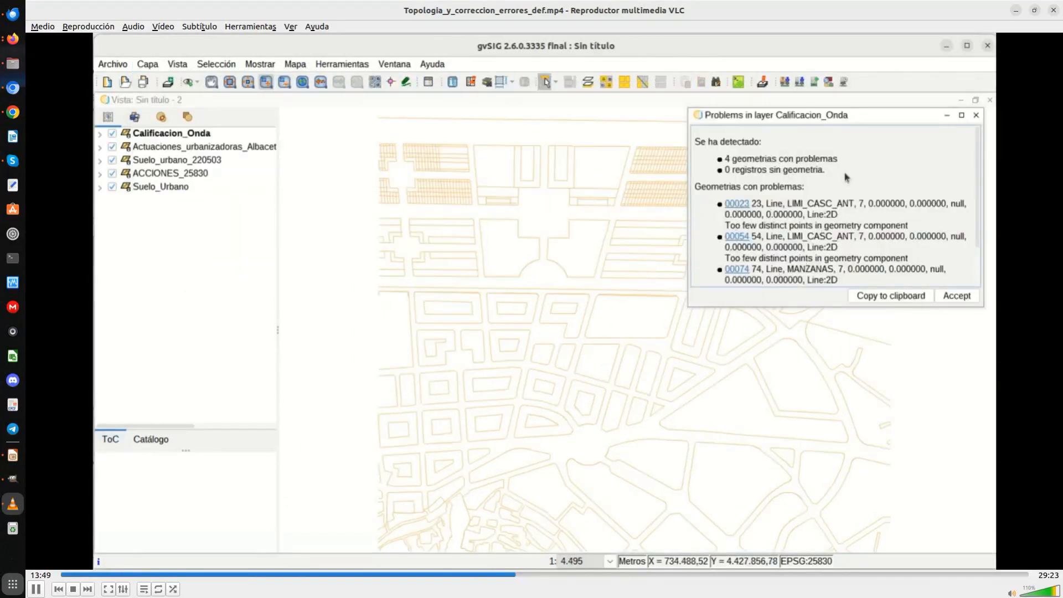
pyautogui.press('space')
# - Play on, pausing at the Calificacion_Onda errors for the Geometry must be valid rule and at the vertex editing of the invalid line
pyautogui.press('space')
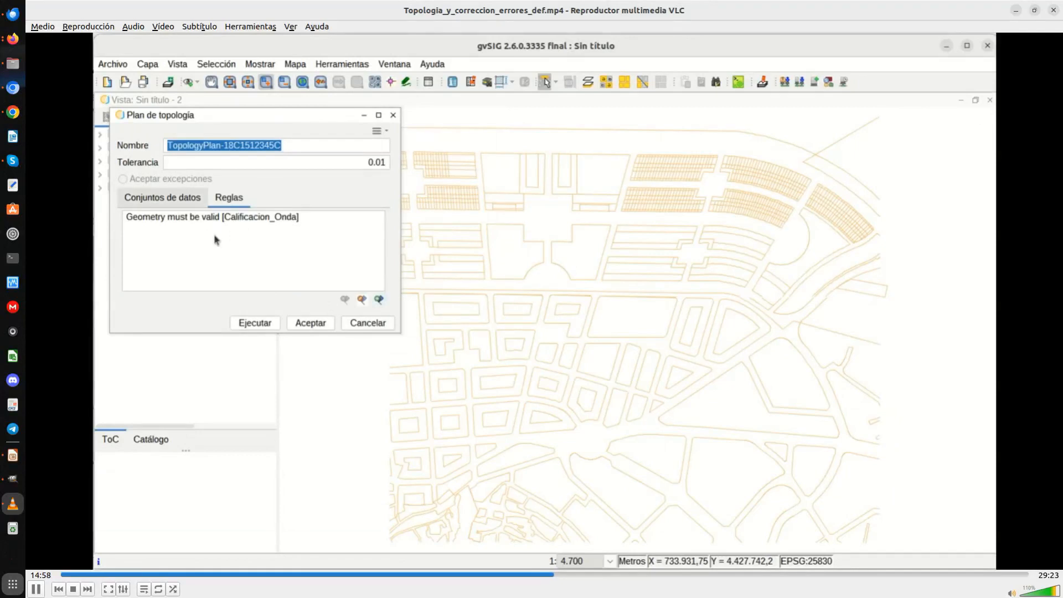
pyautogui.press('space')
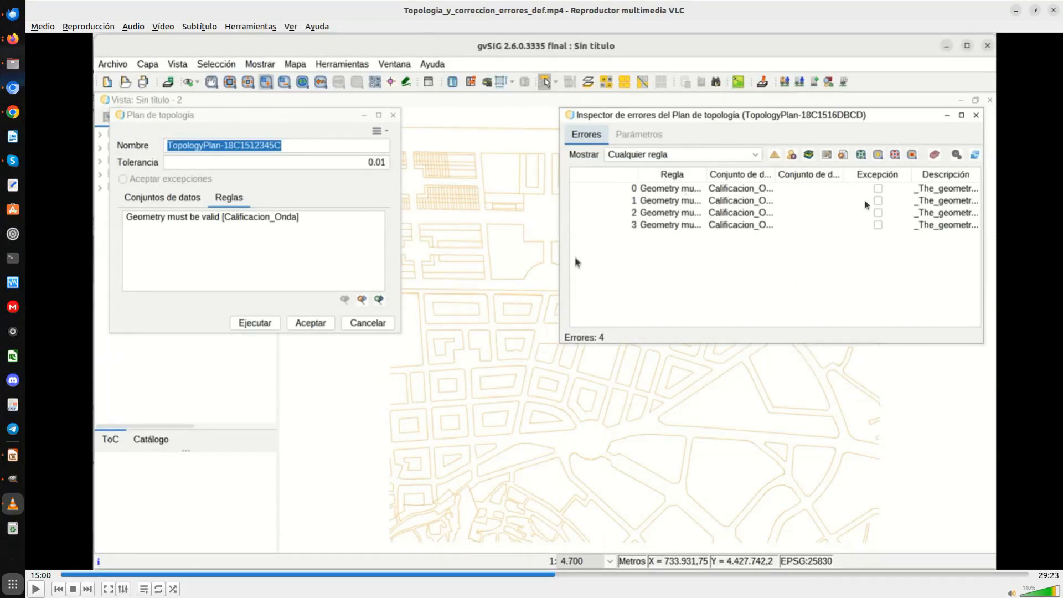
pyautogui.press('space')
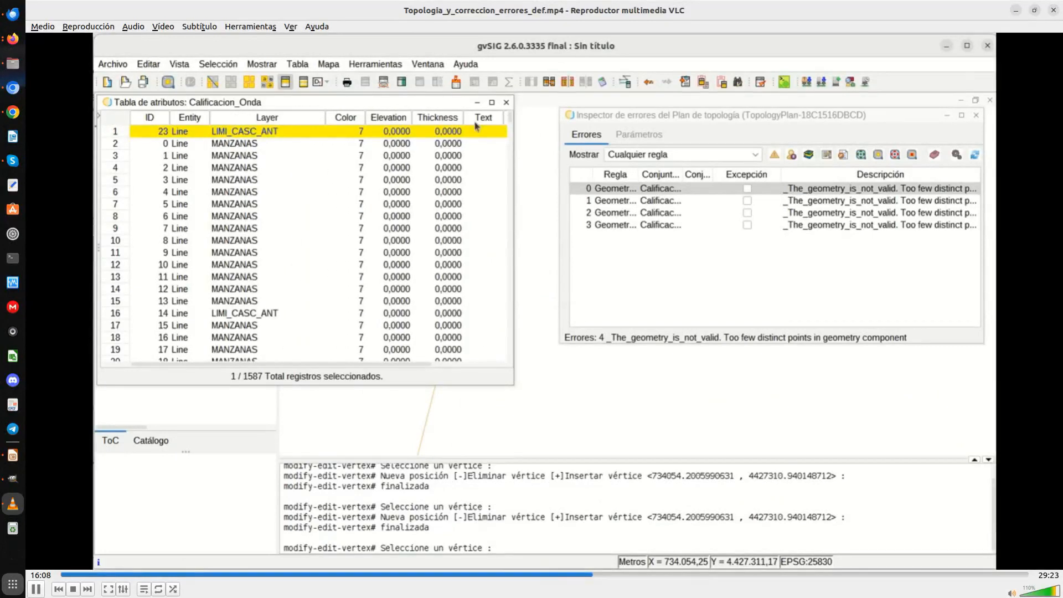
pyautogui.press('space')
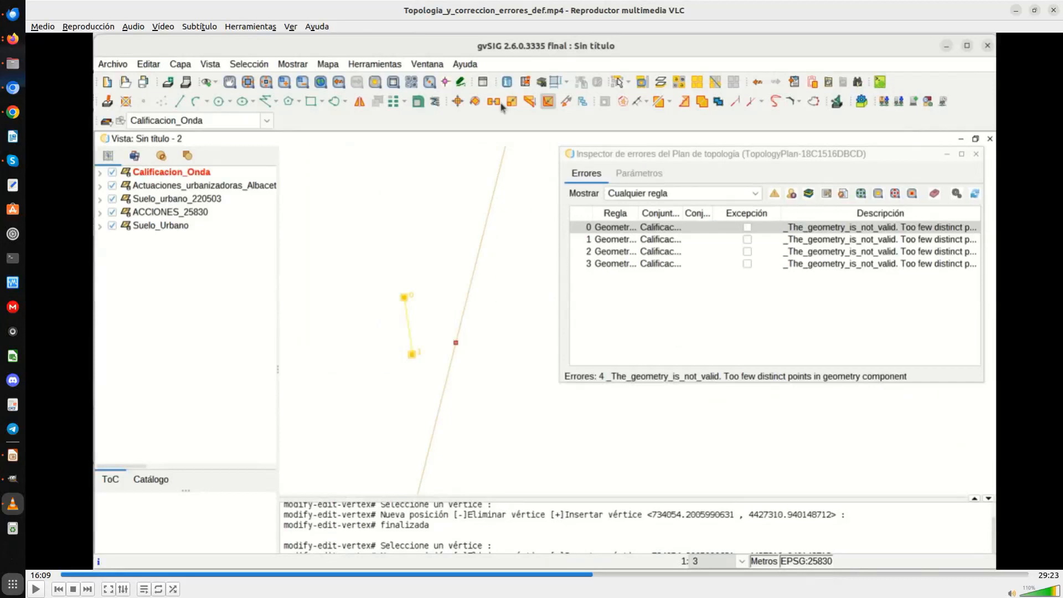
# - Play on, pausing at the topology errors of Suelo_urbano_220503 and at the properties of its attribute table
pyautogui.press('space')
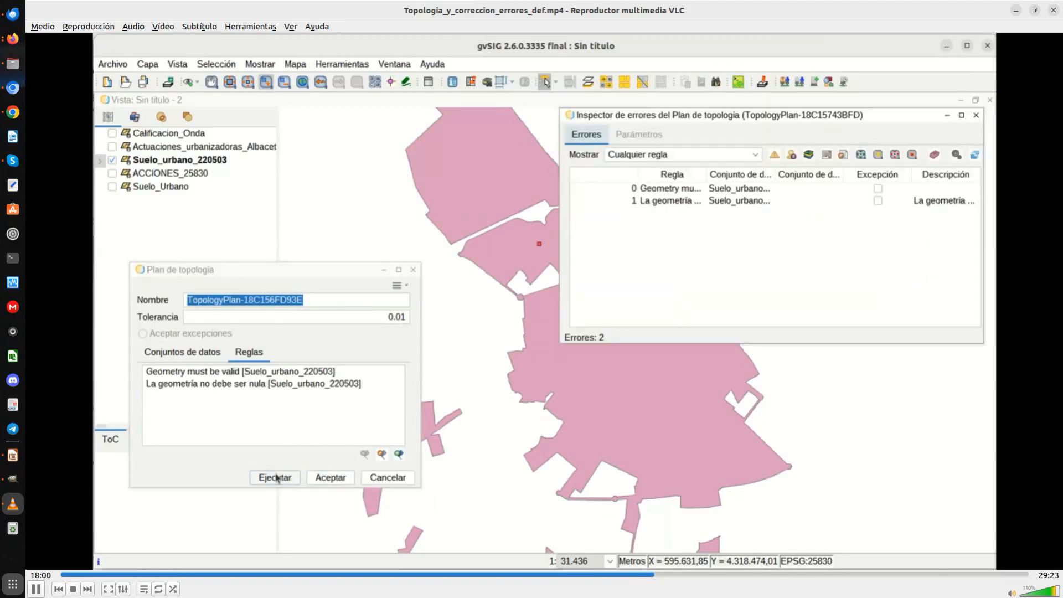
pyautogui.press('space')
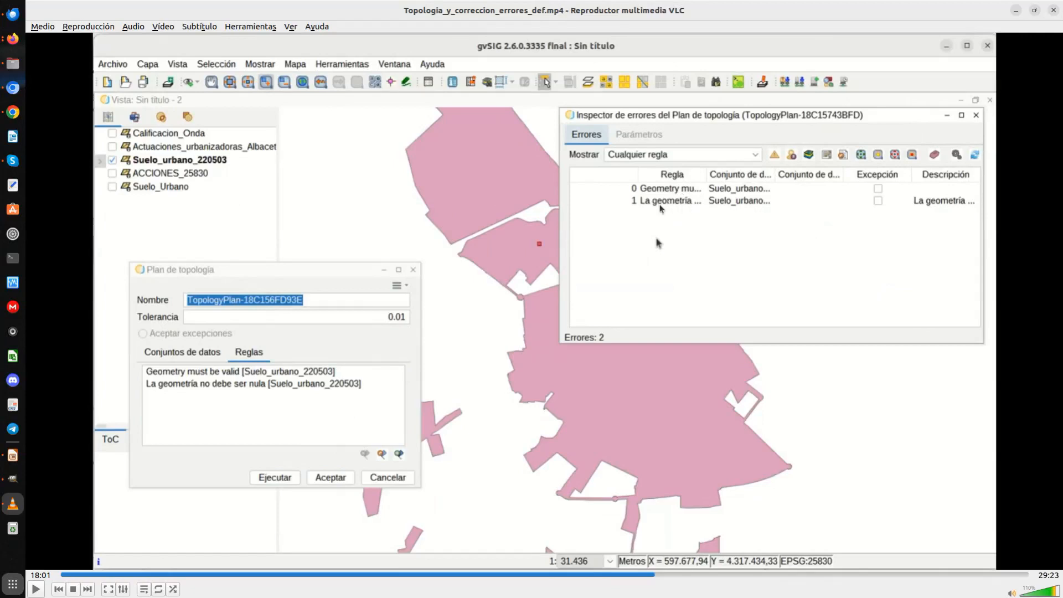
pyautogui.press('space')
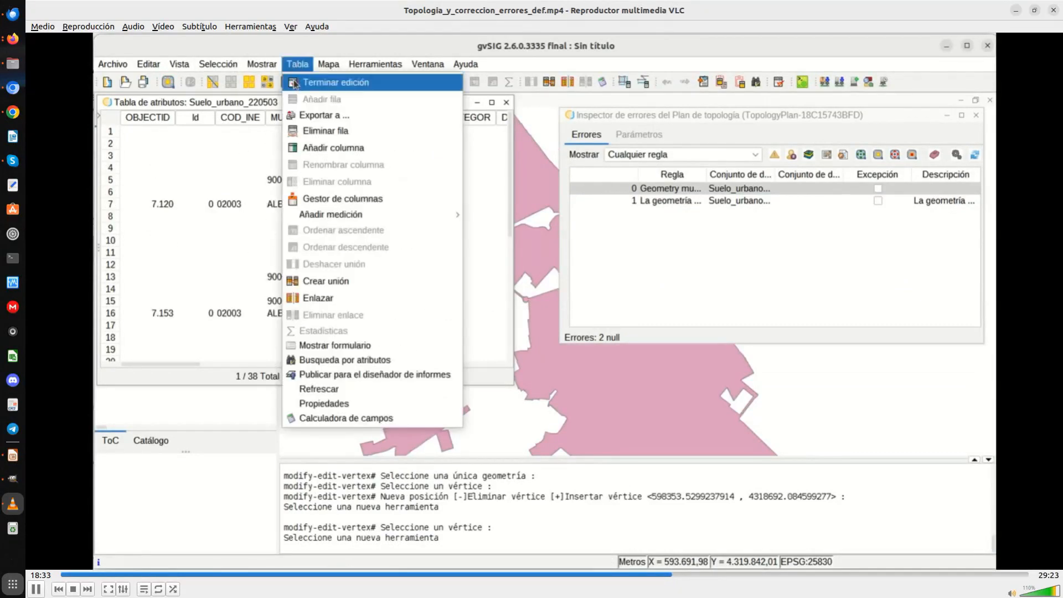
pyautogui.press('space')
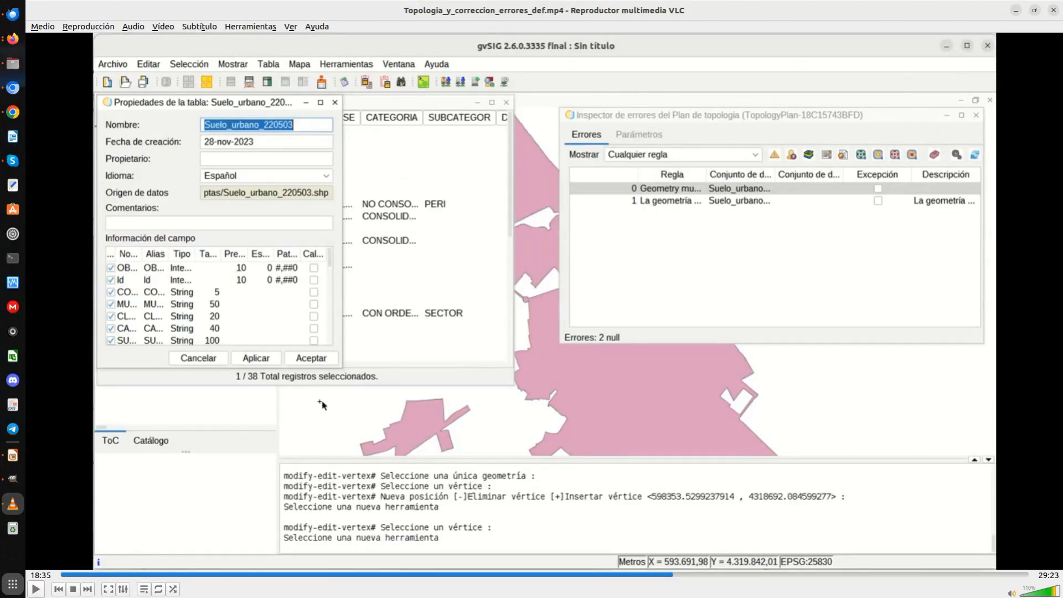
# - Play on, pausing at the Suelo_Urbano geometry validity errors and at the self-intersection description of a selected error
pyautogui.press('space')
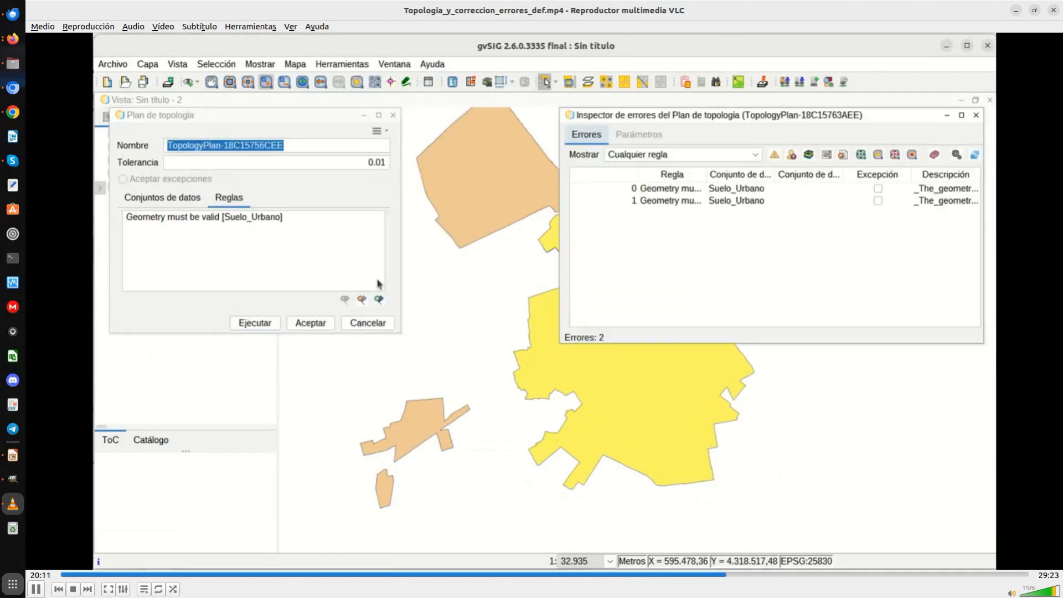
pyautogui.press('space')
pyautogui.press('space')
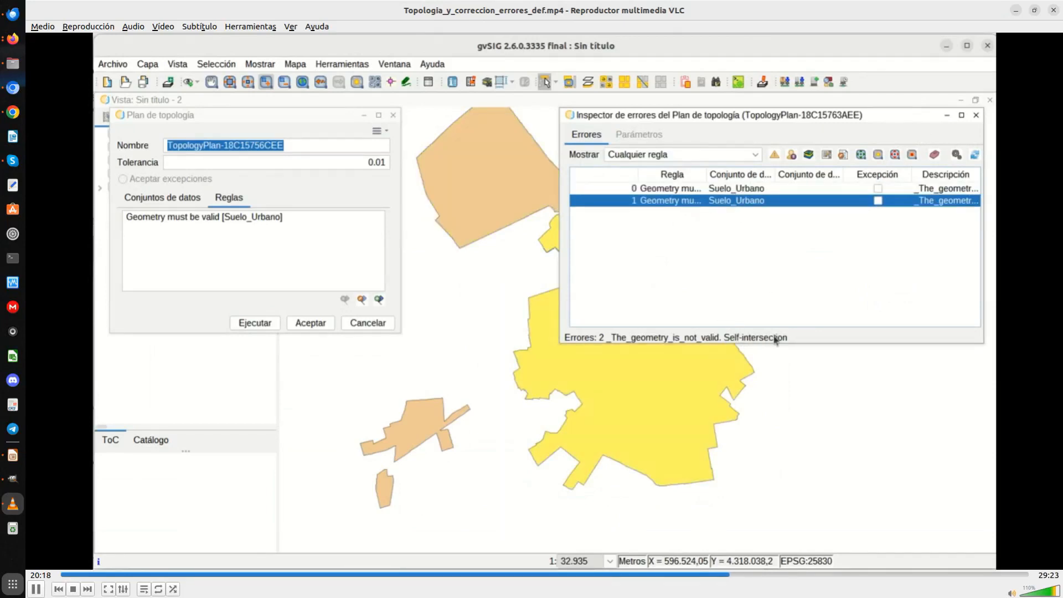
pyautogui.press('space')
# - Play the rest of the tutorial to about 29:17, briefly showing it full screen, and close the video player
pyautogui.press('space')
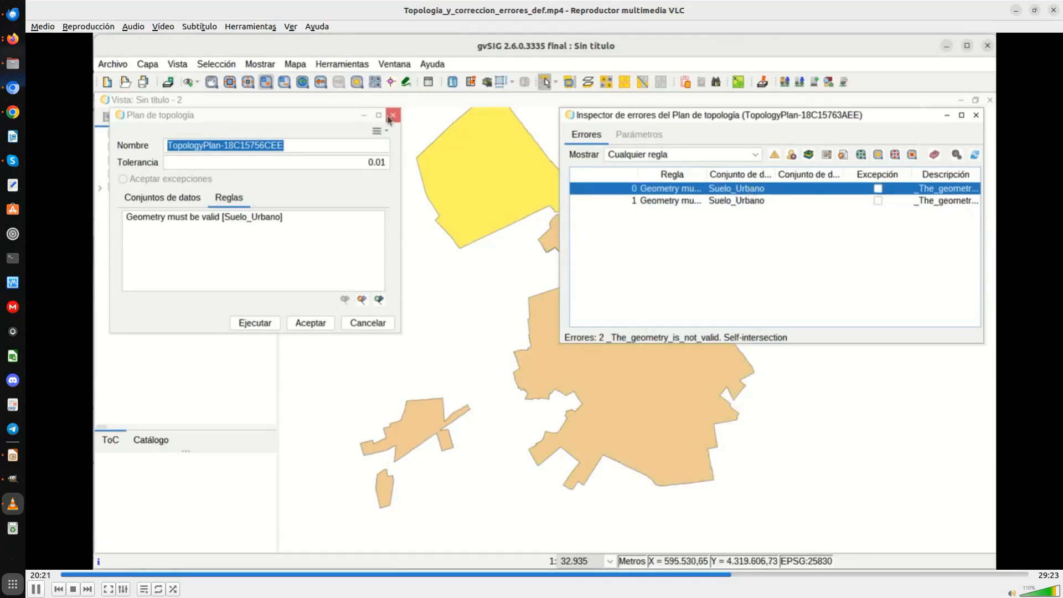
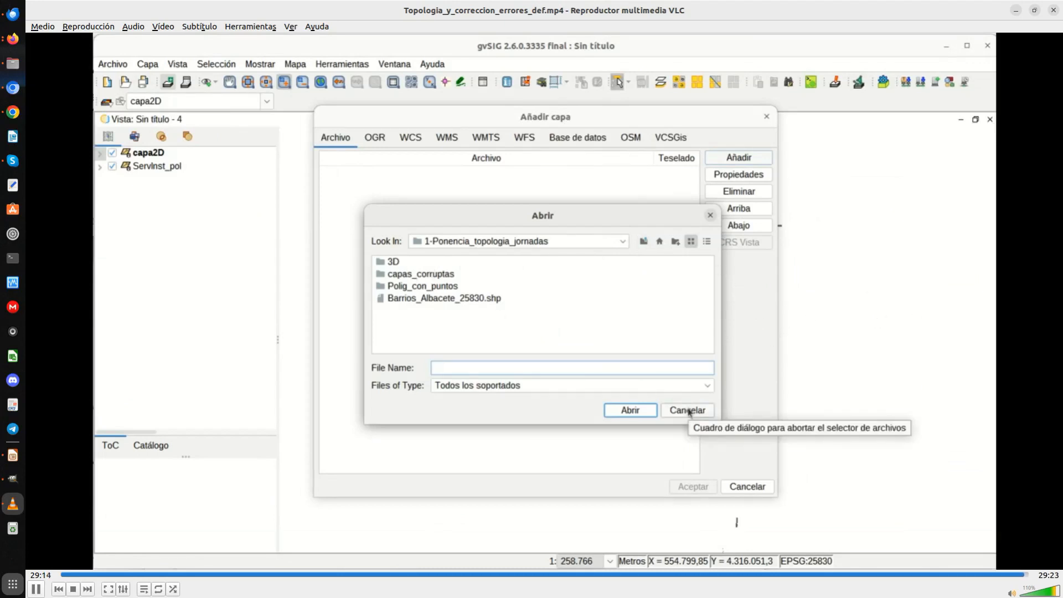
pyautogui.doubleClick(776, 234)
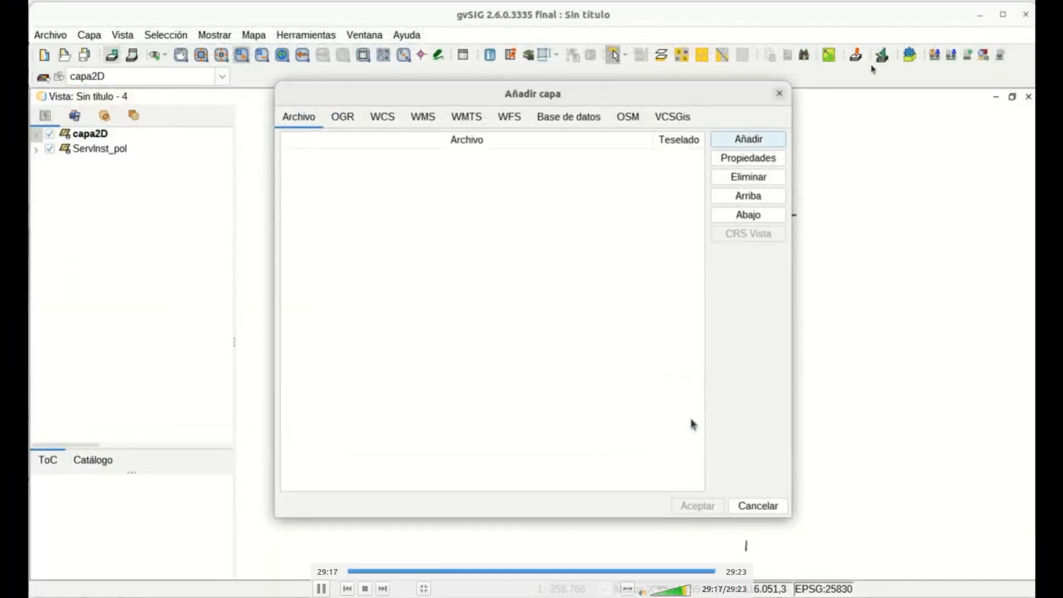
pyautogui.doubleClick(871, 64)
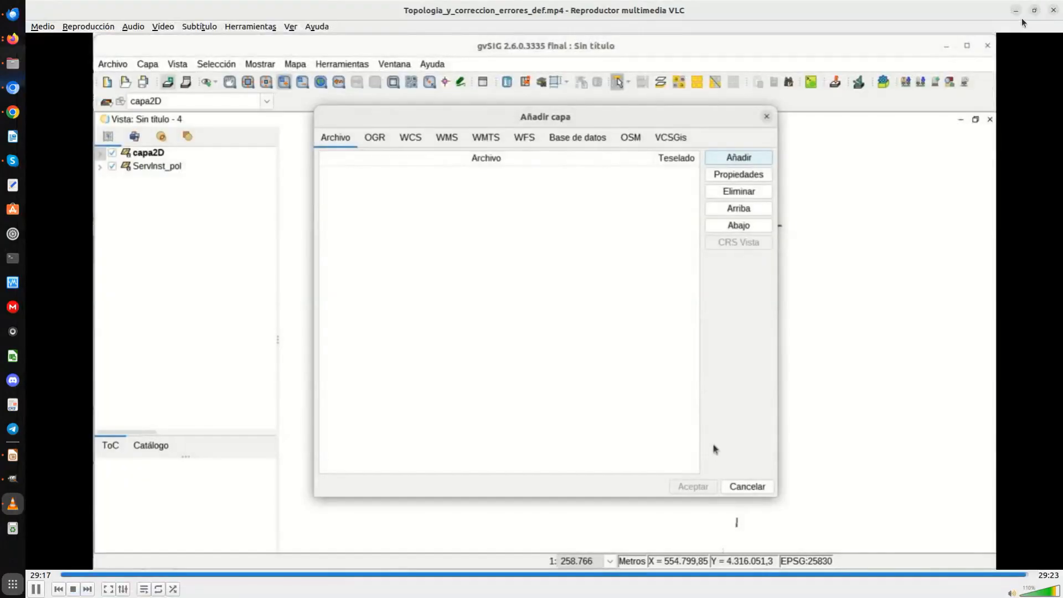
pyautogui.click(1051, 10)
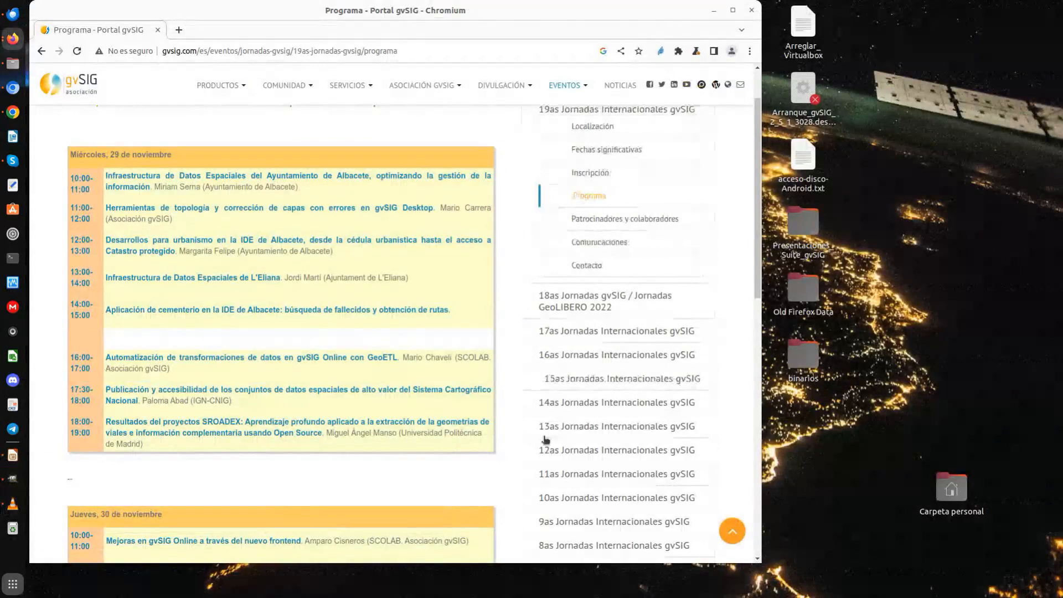